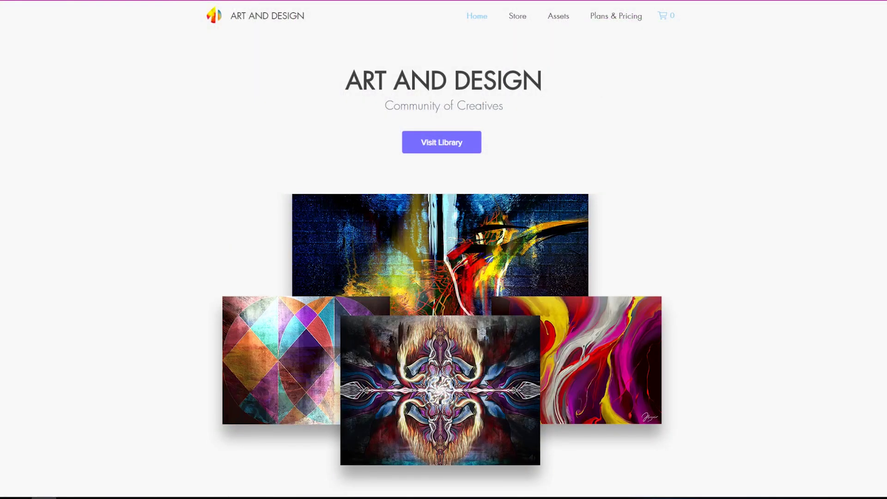
Step: Look through the finished Art and Design home page, including its YouTube section and artwork gallery
scroll(444, 249, down, 15)
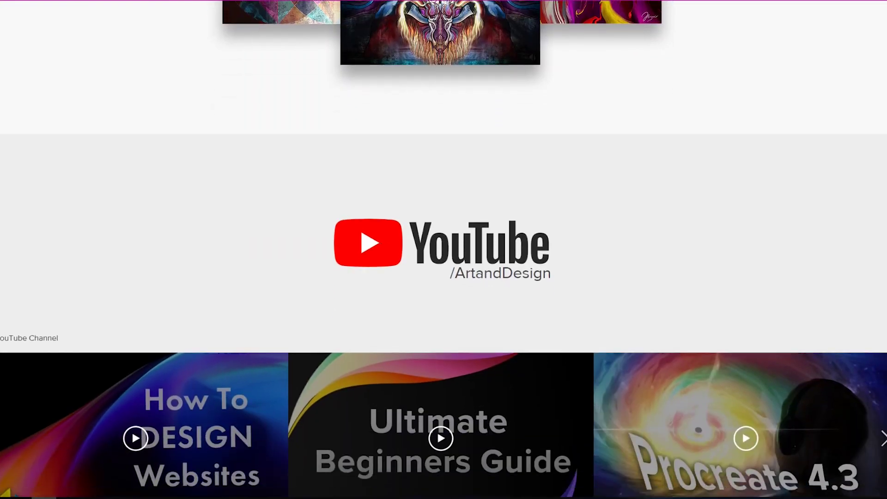
scroll(444, 250, down, 5)
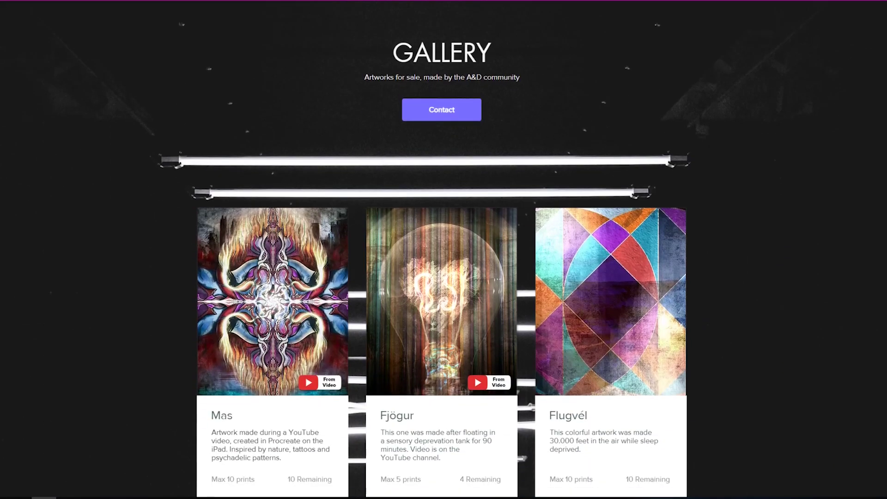
scroll(444, 249, up, 1)
scroll(444, 250, up, 20)
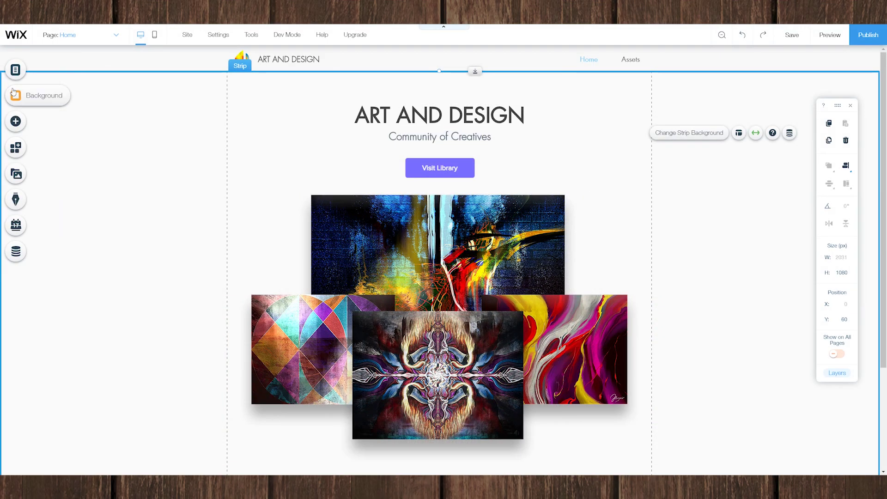
Step: Add a blank white Classic strip beneath the artwork images and set its height to 1080 px
click(16, 121)
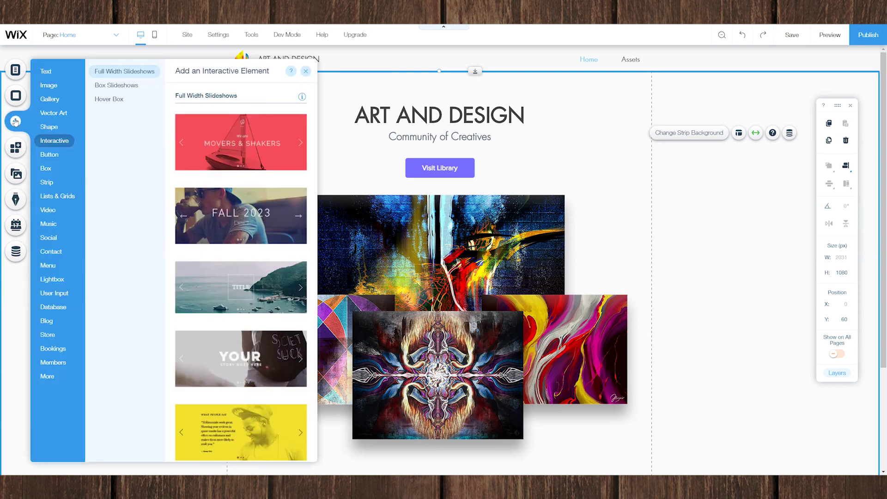
click(44, 183)
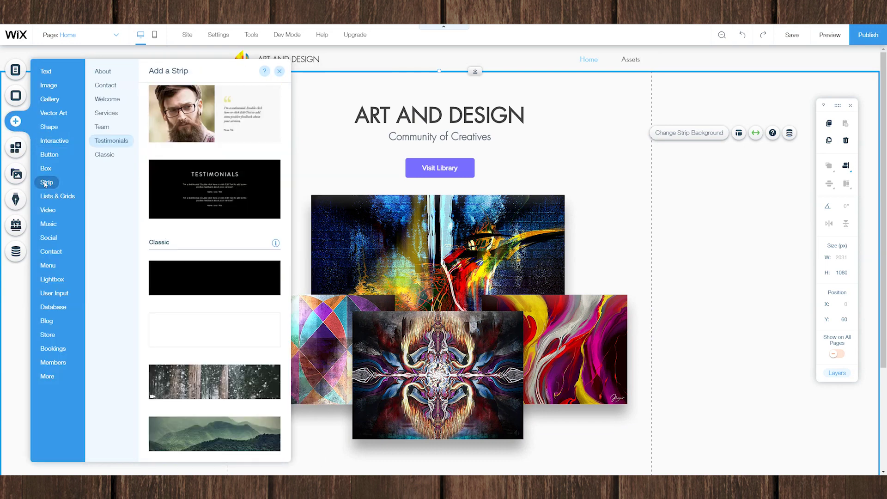
click(105, 156)
drag(213, 331, 428, 445)
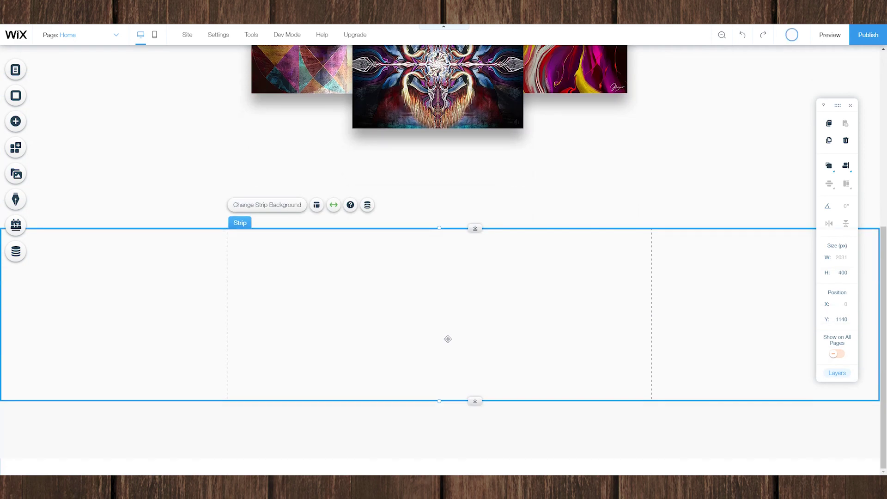
click(844, 273)
text(1080)
key(Return)
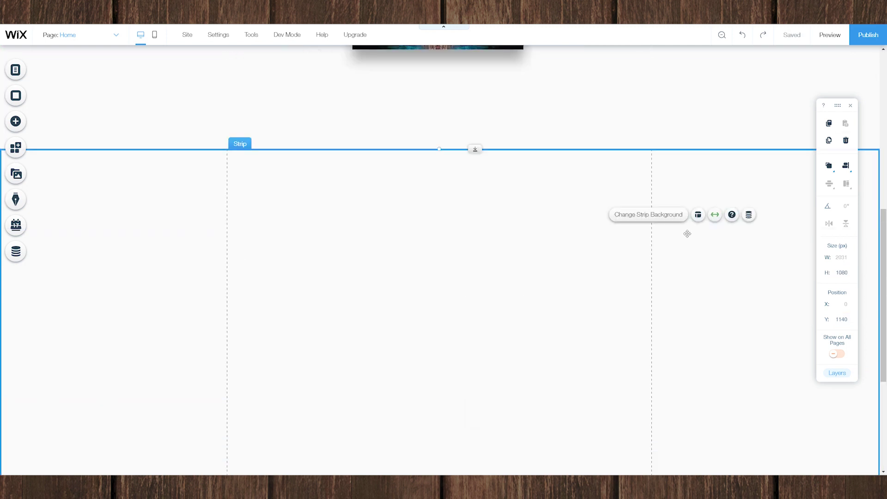
Step: Change the new strip's background to a custom grey with hex value #EDEDED
click(649, 215)
click(112, 206)
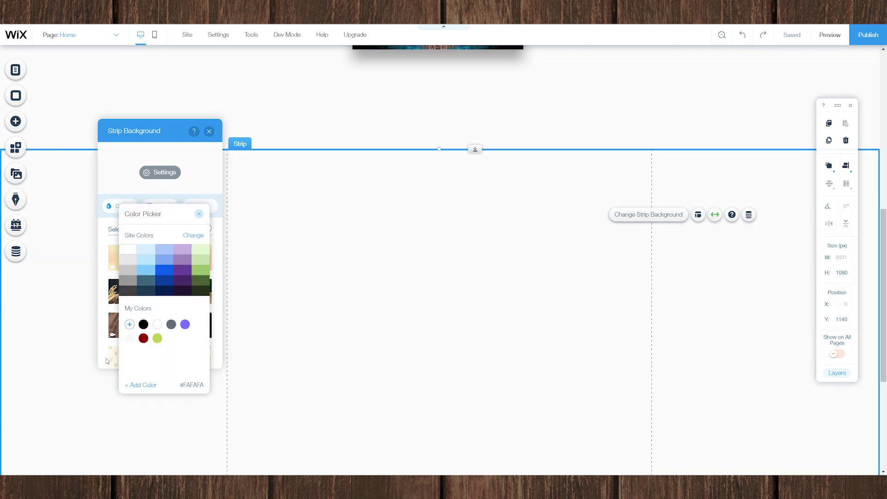
click(134, 386)
text(EDEDED)
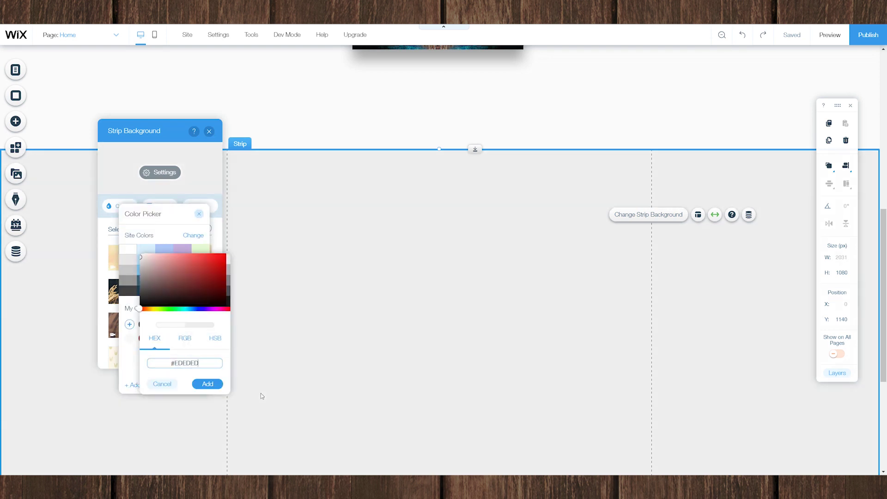
click(207, 384)
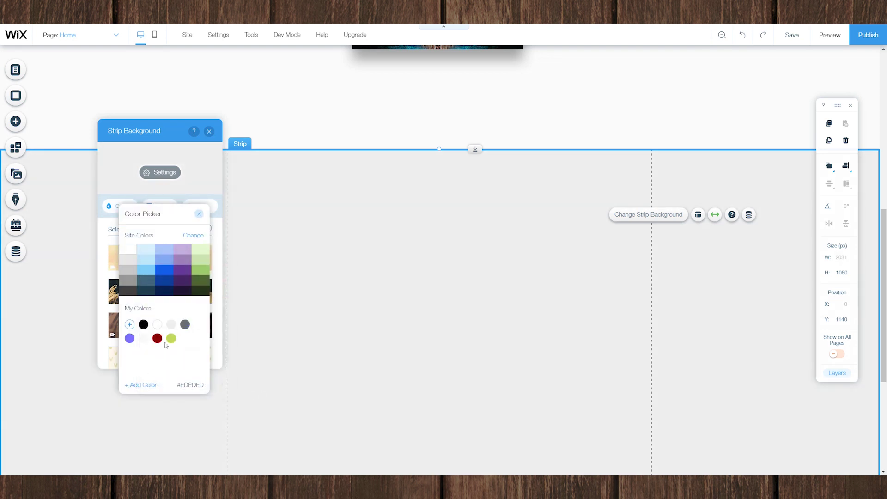
click(199, 214)
click(209, 131)
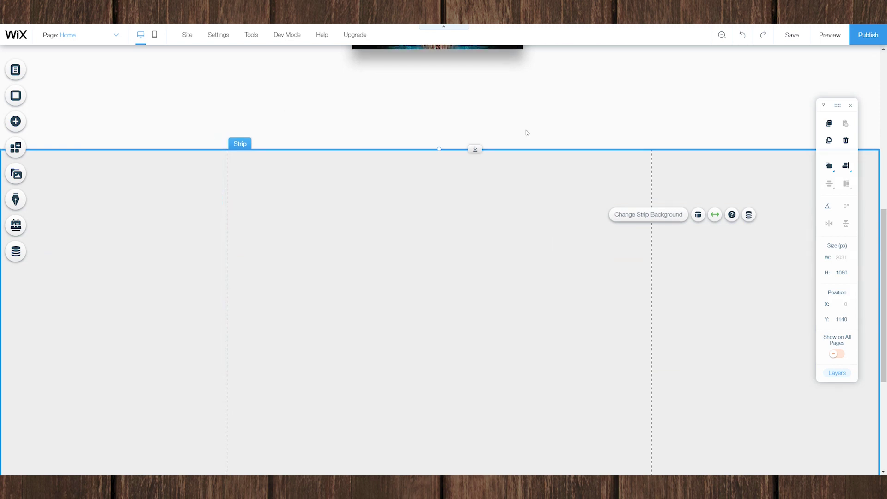
Step: Insert the YouTube logo image centred near the top of the grey strip, about 471 by 106 px
click(15, 121)
click(238, 123)
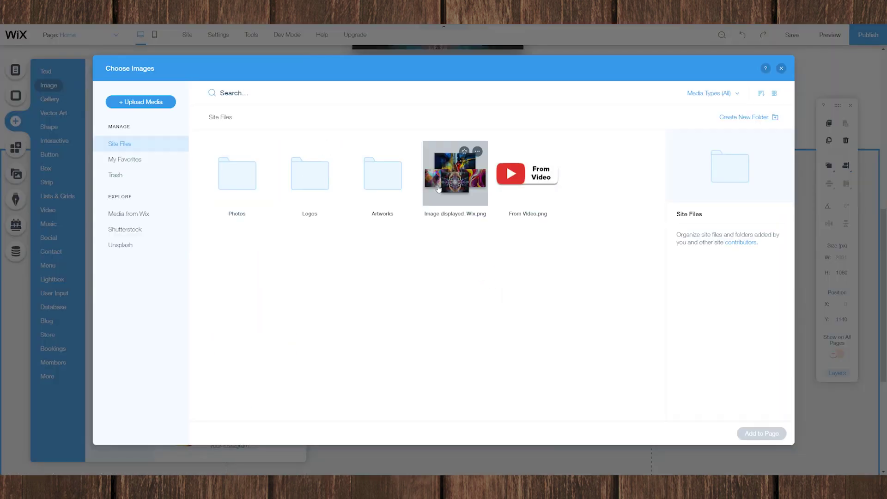
double_click(528, 174)
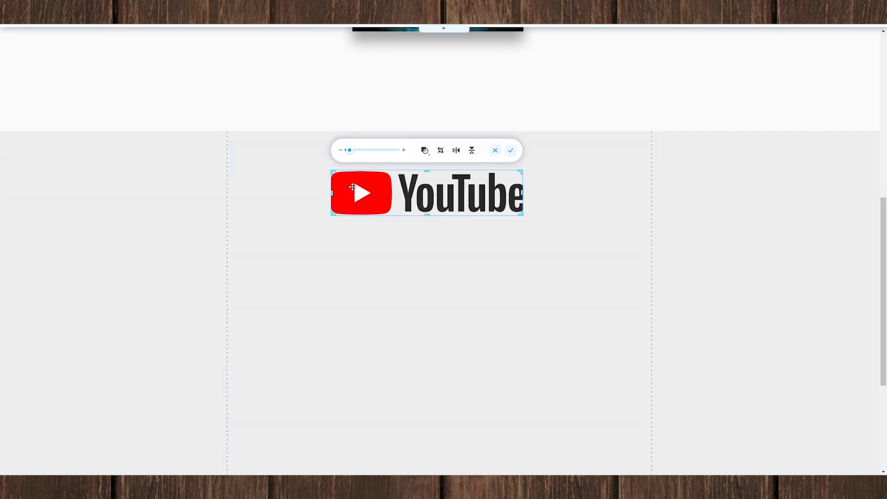
click(572, 223)
Step: Duplicate the ART AND DESIGN heading and place the copy directly beneath the YouTube logo
scroll(562, 229, up, 9)
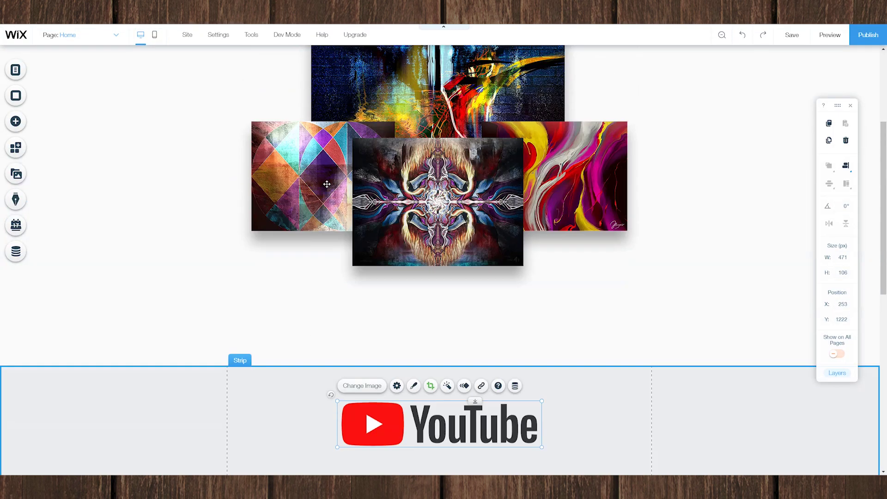
click(445, 120)
key(ctrl+c)
key(ctrl+v)
drag(450, 121, 443, 447)
scroll(360, 349, down, 6)
drag(402, 189, 402, 374)
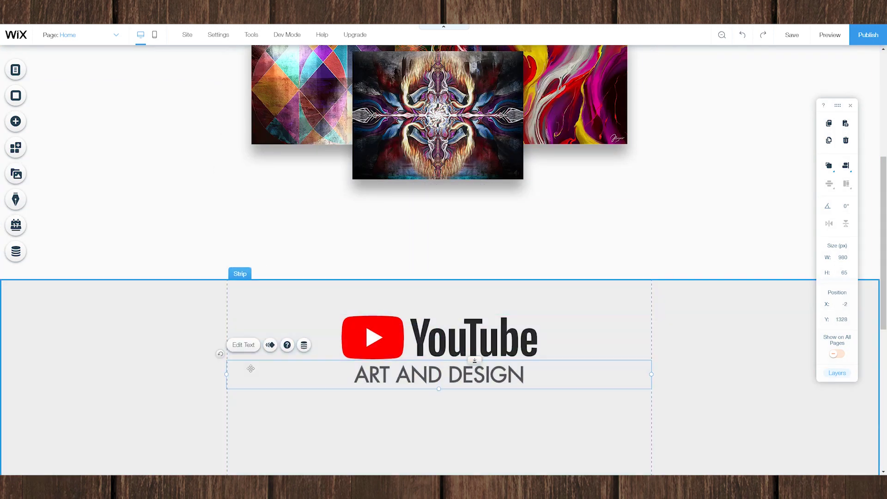
Step: Narrow the copied text box to about 278 px beneath the word YouTube and replace its text with "/ArtandDesign"
drag(227, 374, 417, 361)
drag(651, 375, 536, 368)
double_click(497, 378)
text(/ArtandDesign)
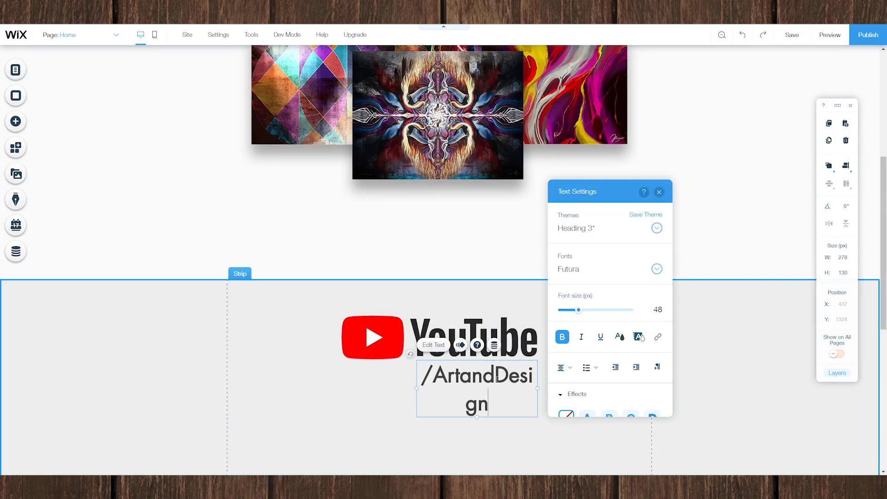
Step: Set the /ArtandDesign text to 30 px and align it to the right
key(ctrl+a)
drag(579, 310, 571, 310)
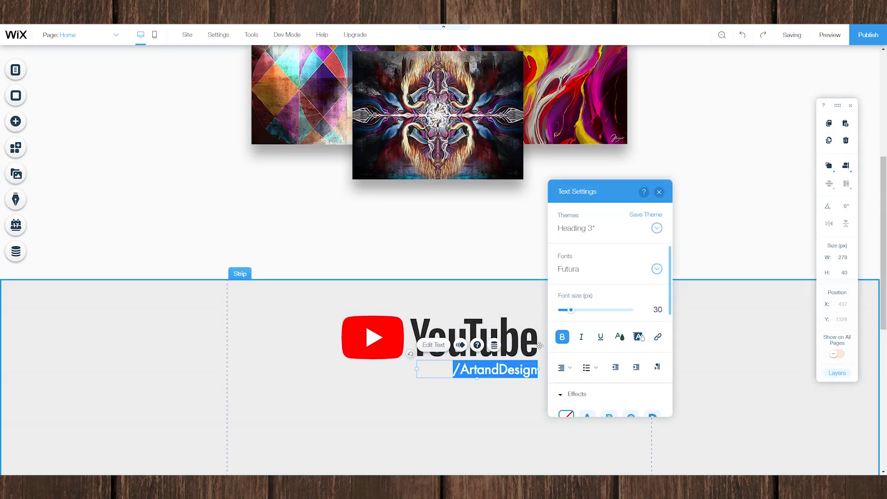
click(506, 407)
Step: Move the /ArtandDesign text up close beneath the YouTube logo and fine-tune the vertical positions of both
scroll(507, 406, down, 2)
click(505, 275)
key(shift+Up)
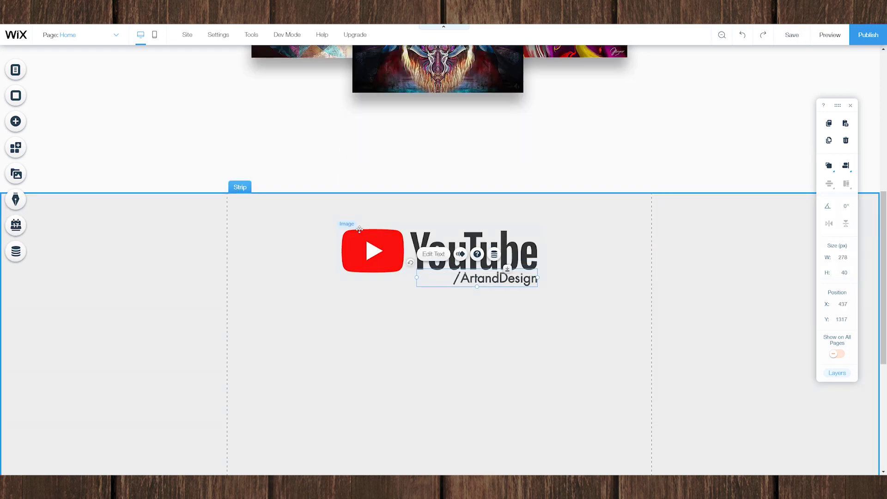
click(474, 264)
key(shift+Up)
key(shift+Up)
key(shift+Up)
key(shift+Up)
key(shift+Up)
key(shift+Up)
key(shift+Up)
key(shift+Up)
key(shift+Down)
key(shift+Down)
key(shift+Down)
key(shift+Down)
key(shift+Down)
key(shift+Down)
key(shift+Down)
key(shift+Down)
click(505, 279)
key(shift+Up)
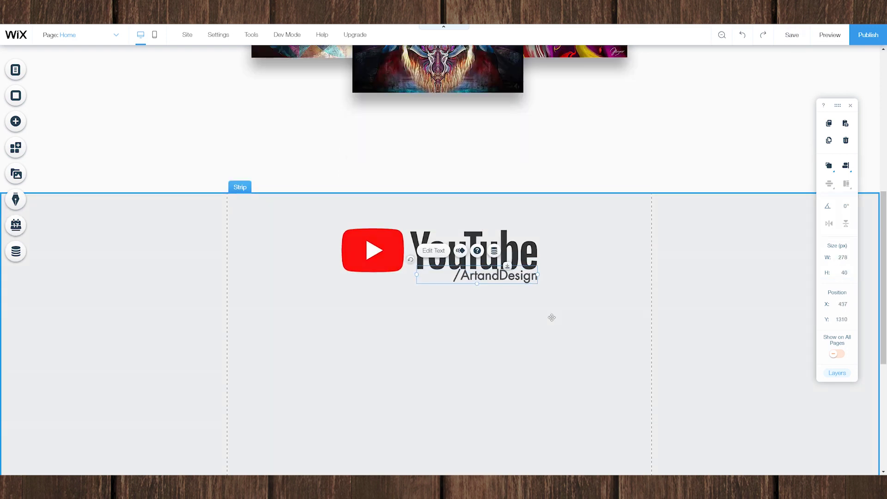
key(shift+Down)
click(579, 281)
Step: Add the Small Slider from the Wix Video elements across the grey strip beneath the YouTube logo
scroll(570, 226, down, 2)
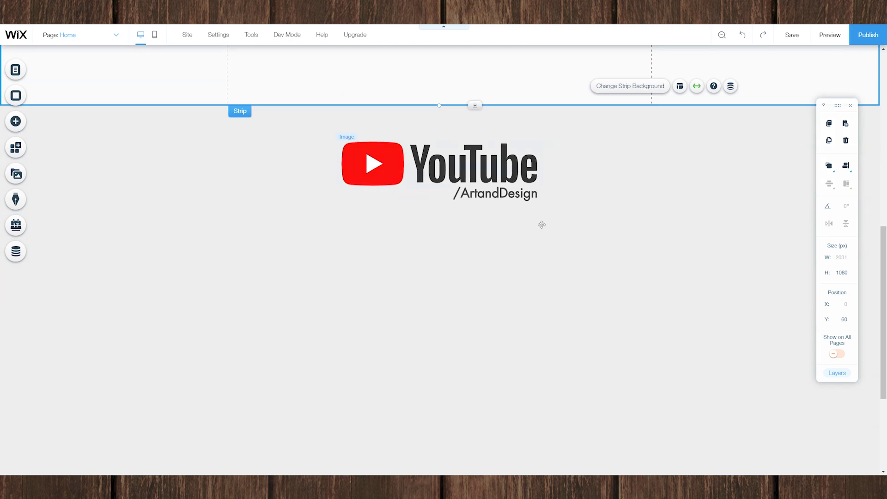
scroll(591, 240, up, 4)
scroll(595, 255, down, 4)
click(17, 123)
mouse_move(48, 210)
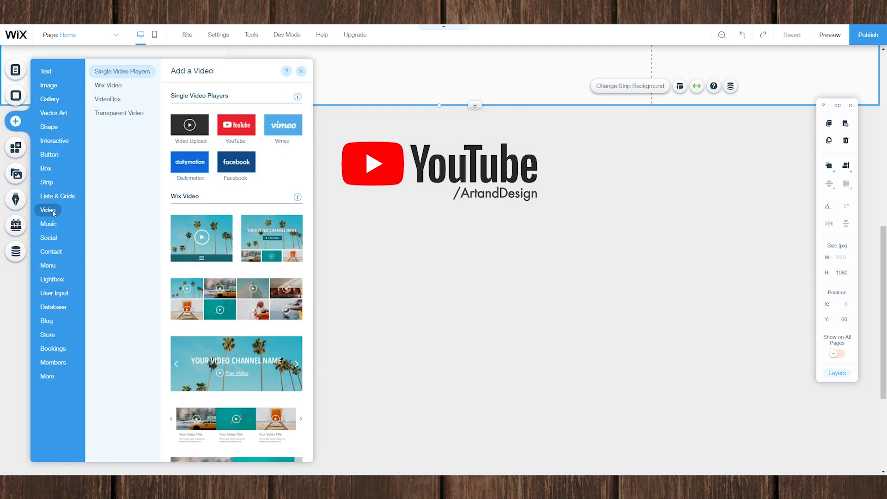
scroll(279, 242, down, 3)
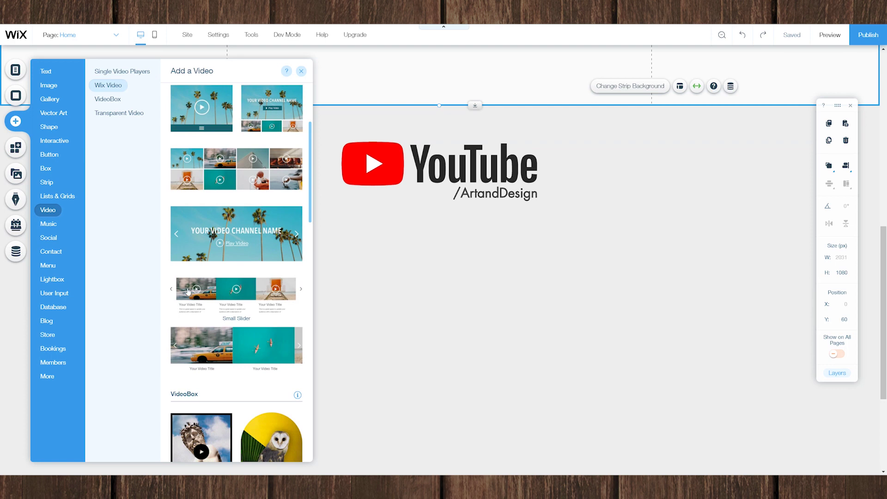
drag(188, 291, 466, 300)
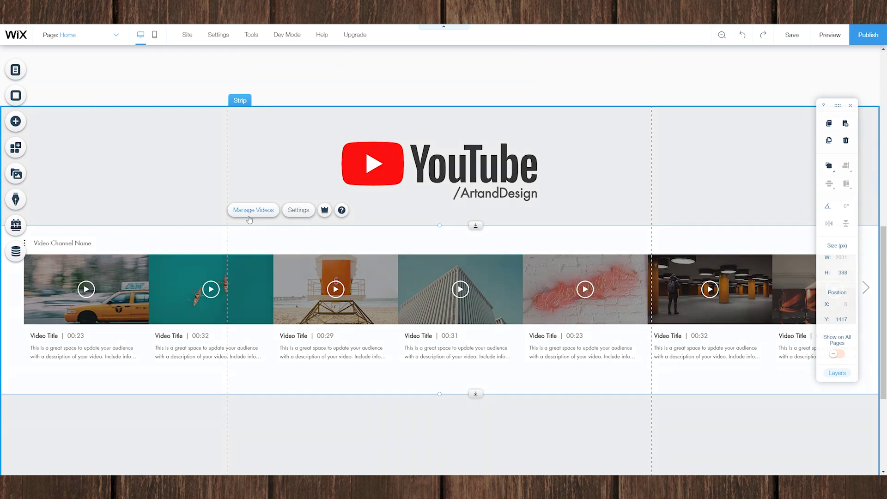
Step: Centre-align the text of the video slider in its design settings and check the text font options
click(297, 211)
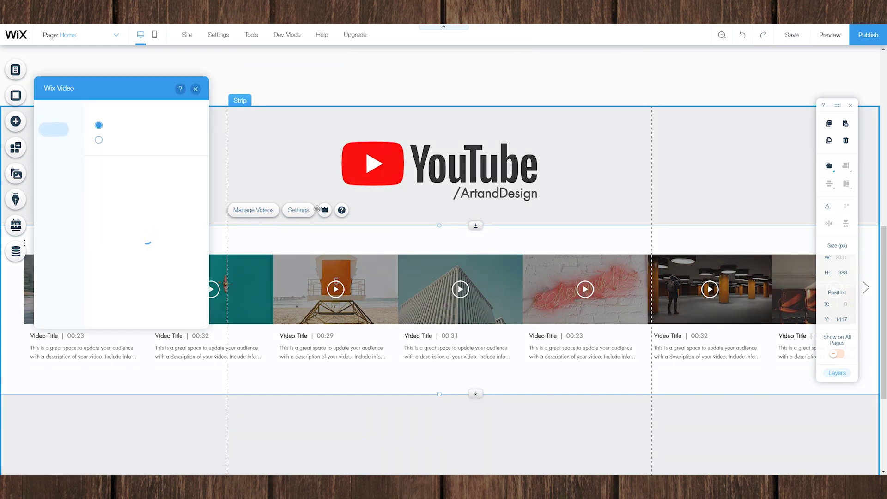
click(52, 191)
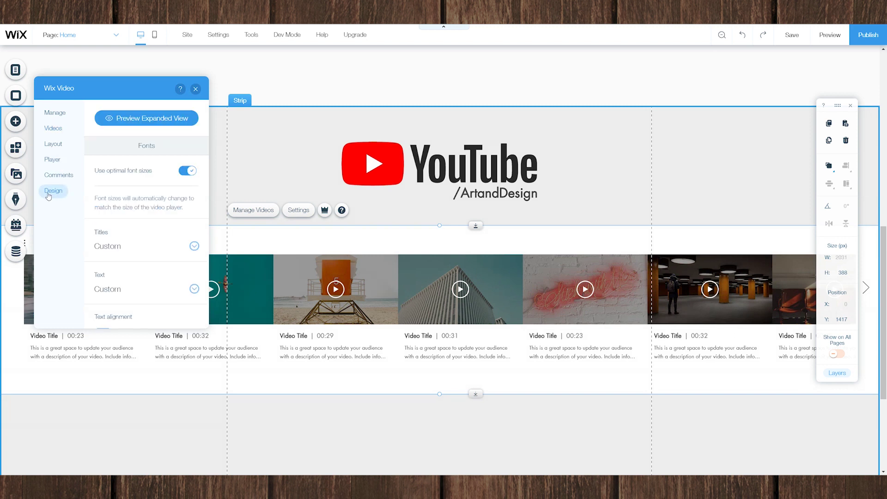
scroll(132, 193, down, 2)
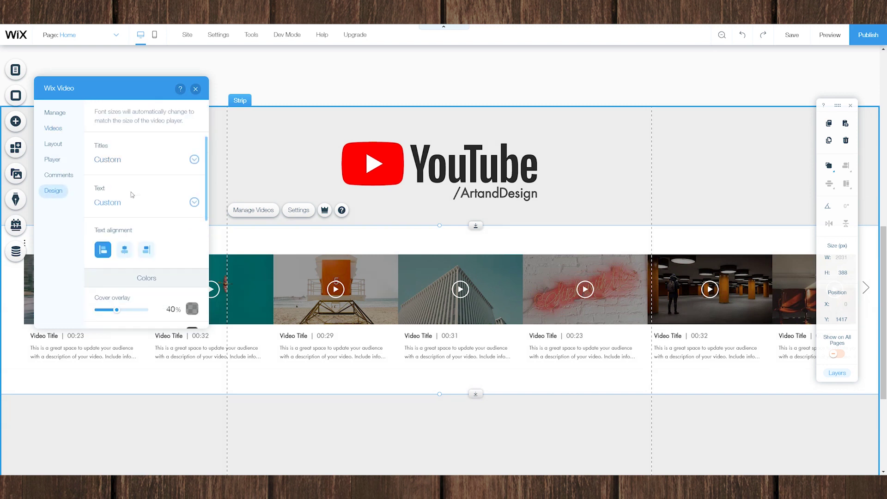
click(128, 250)
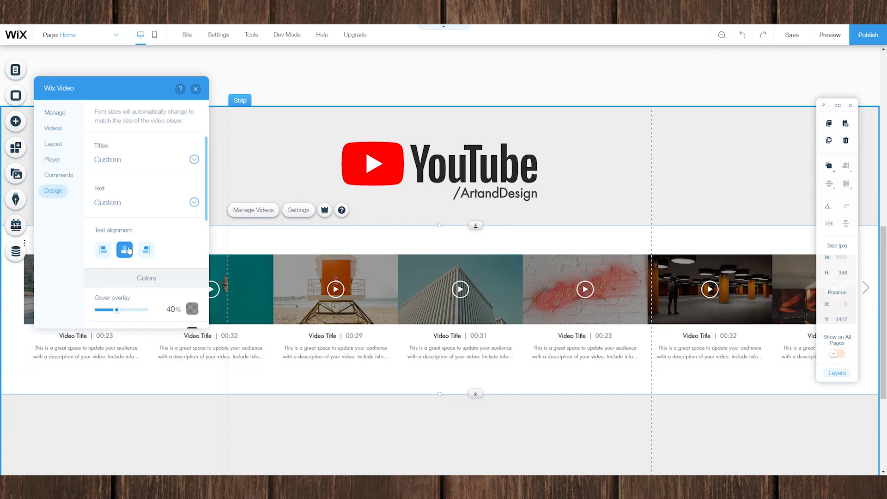
click(119, 204)
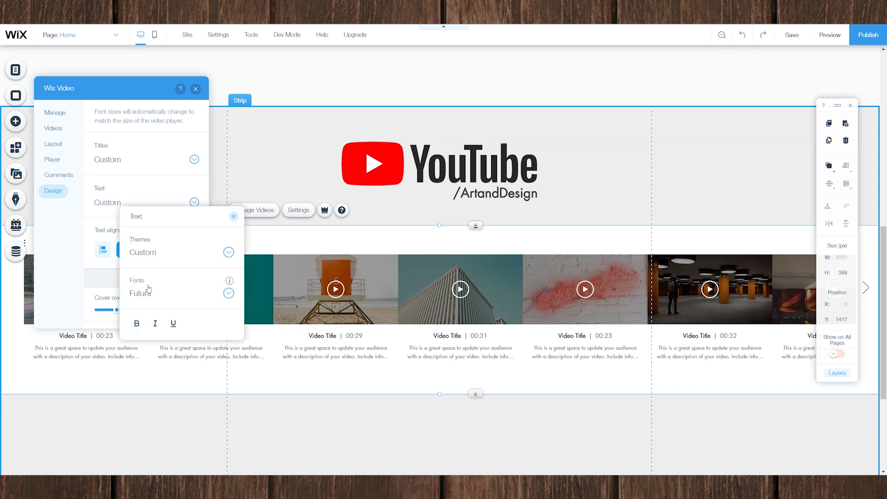
click(106, 204)
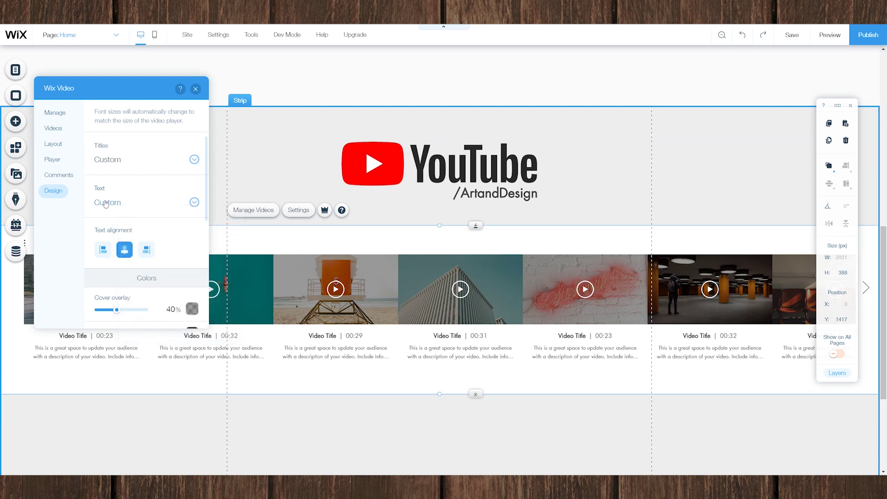
Step: Set the video slider's background opacity to 0% and increase the slider's height to about 457 px
scroll(156, 242, down, 1)
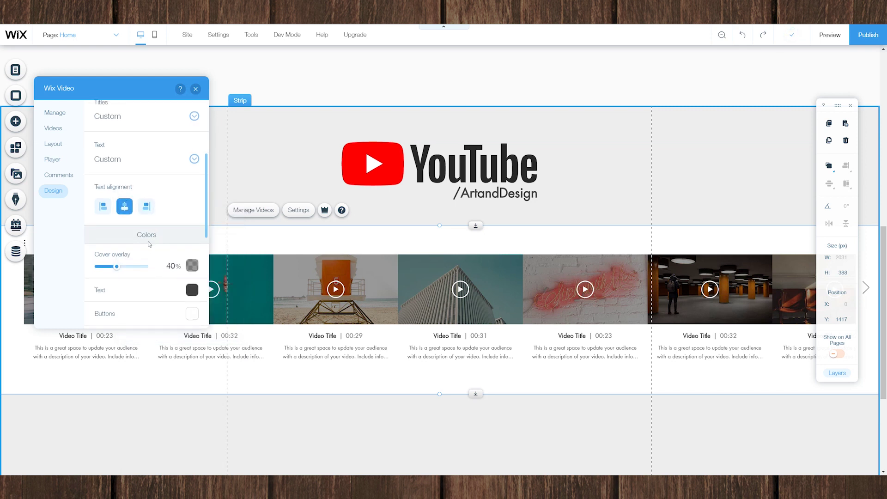
scroll(175, 306, down, 2)
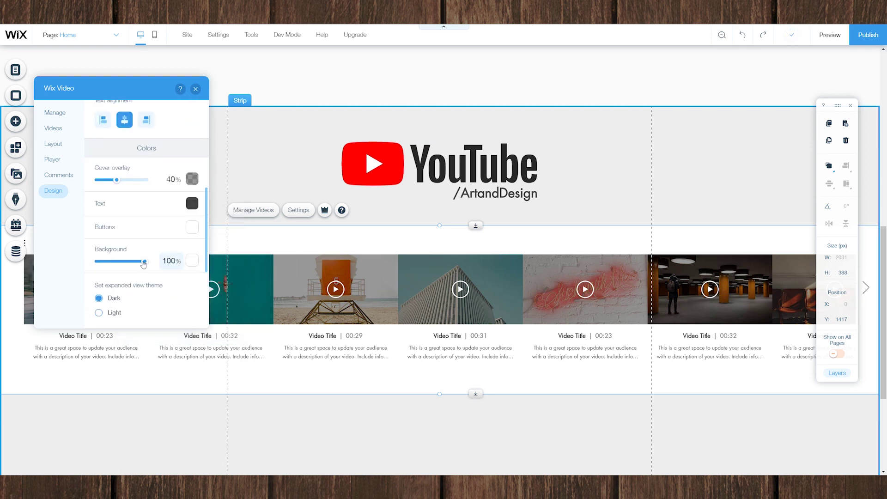
drag(144, 260, 29, 267)
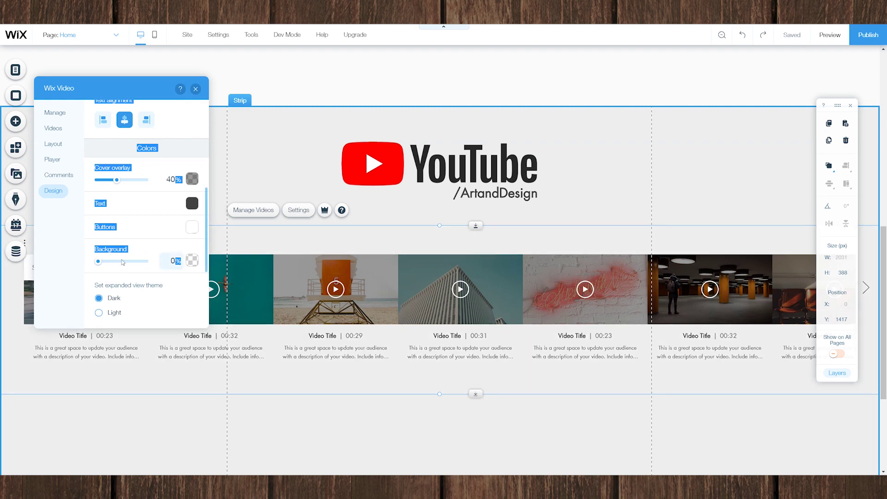
click(284, 305)
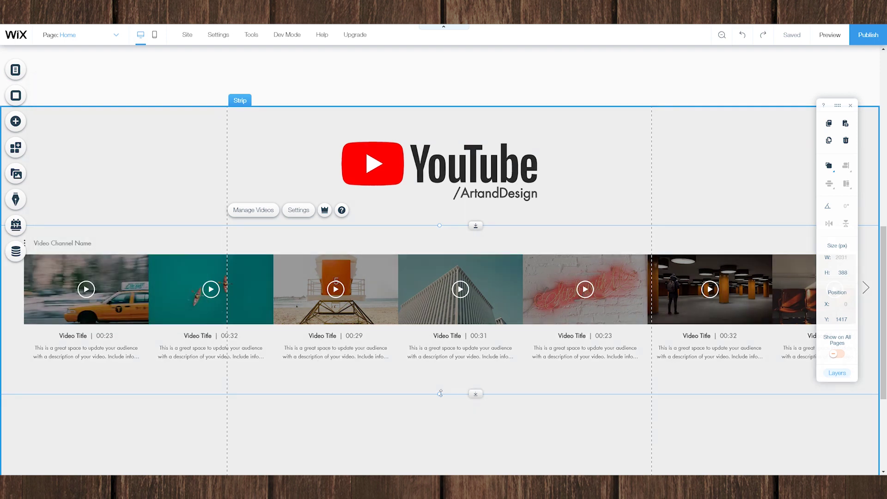
drag(439, 394, 438, 426)
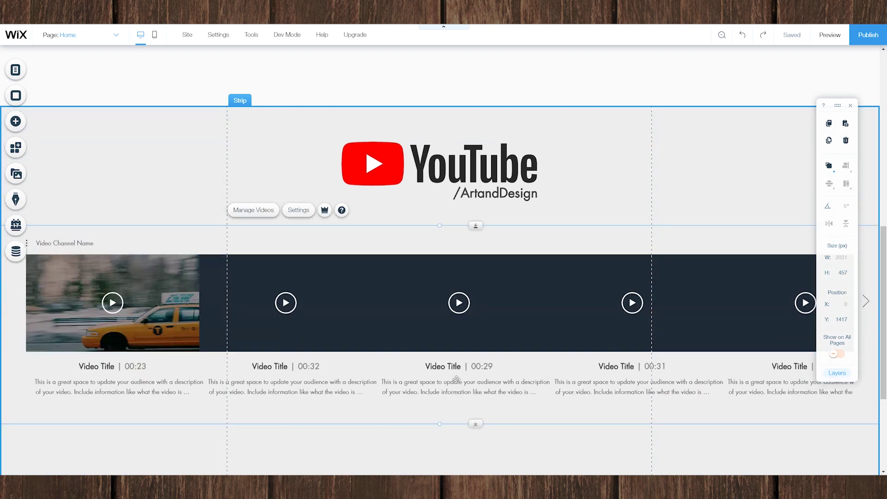
Step: Increase the video slider's height to about 576 px and shift it slightly up toward the /ArtandDesign text
scroll(458, 362, down, 4)
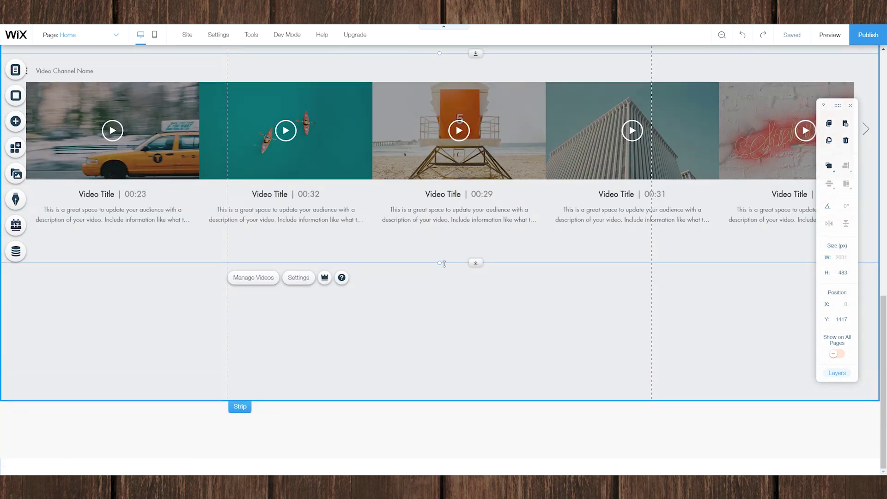
drag(439, 262, 442, 303)
scroll(405, 246, up, 3)
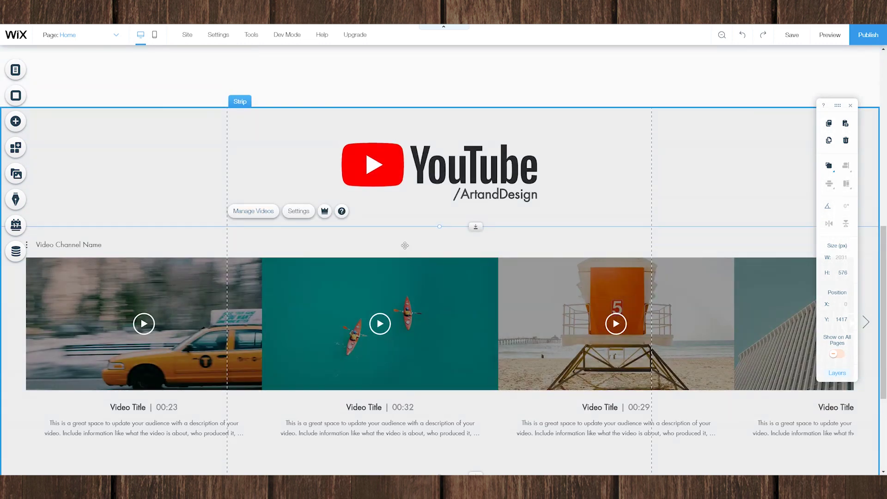
drag(572, 308, 571, 287)
scroll(539, 317, down, 3)
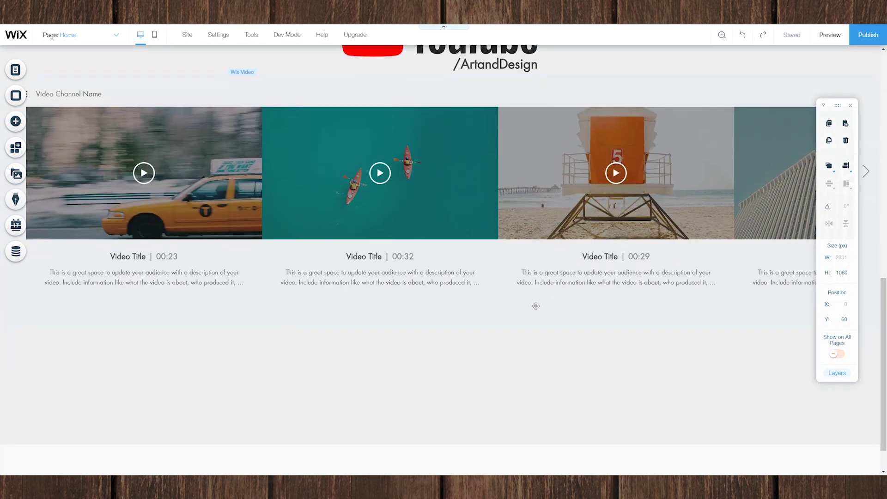
scroll(503, 278, down, 1)
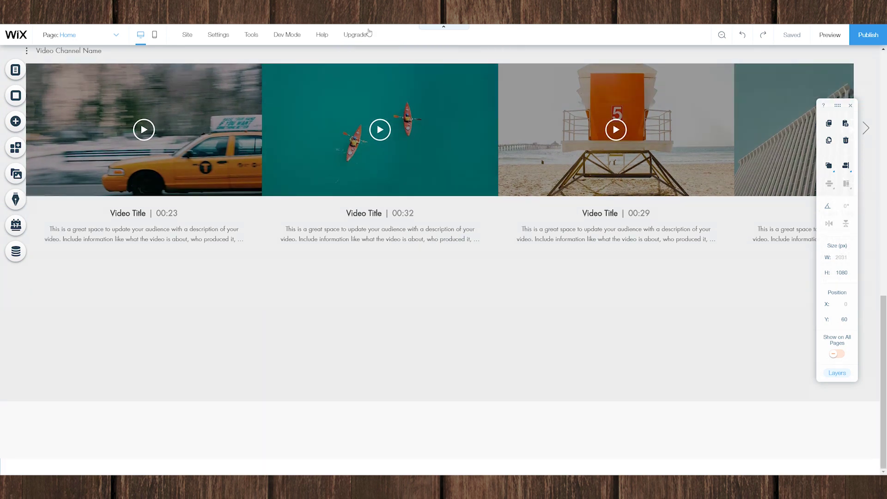
Step: Add Procreate icon.png, Wix.png and Affinity Designer.png from the Logos folder of the site's image uploads to the page
click(15, 117)
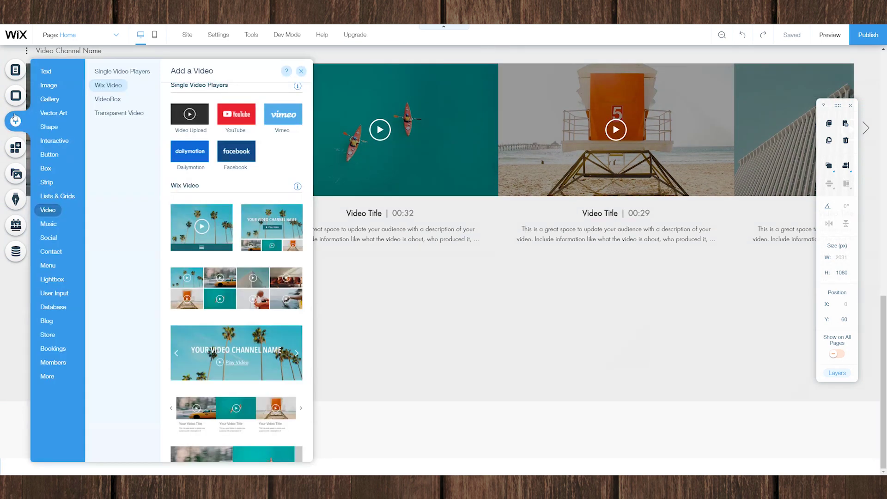
mouse_move(48, 85)
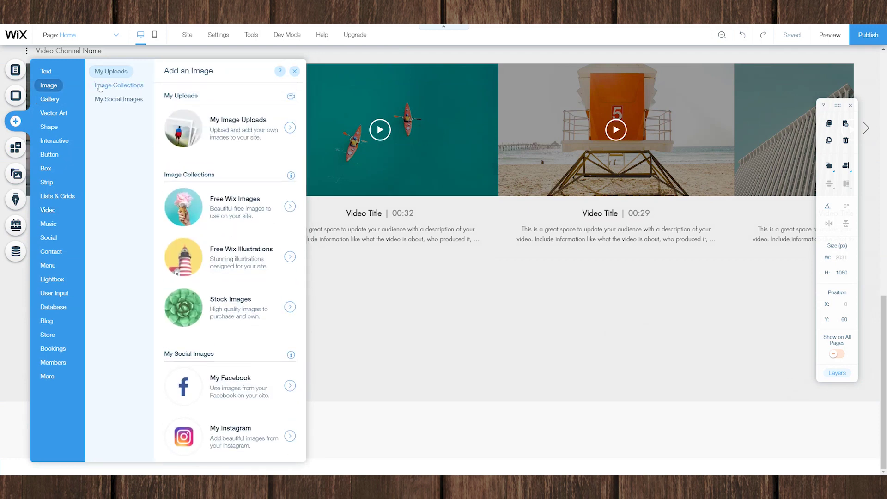
click(236, 128)
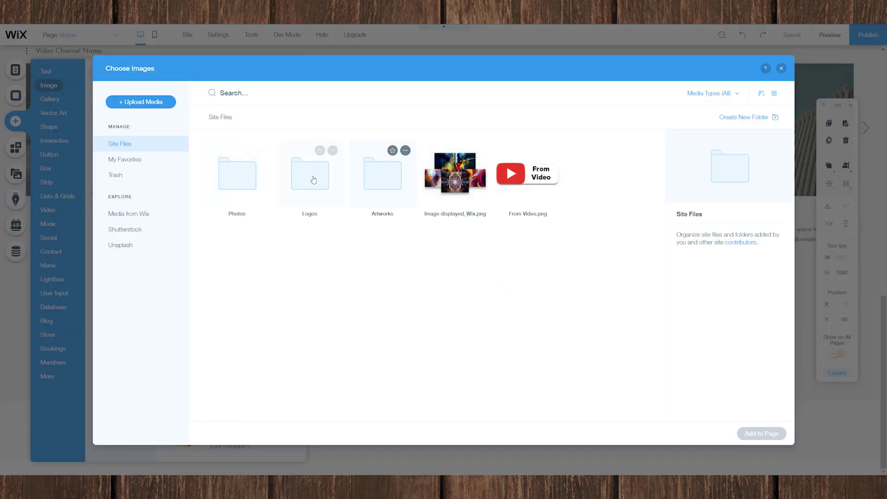
double_click(307, 176)
click(383, 173)
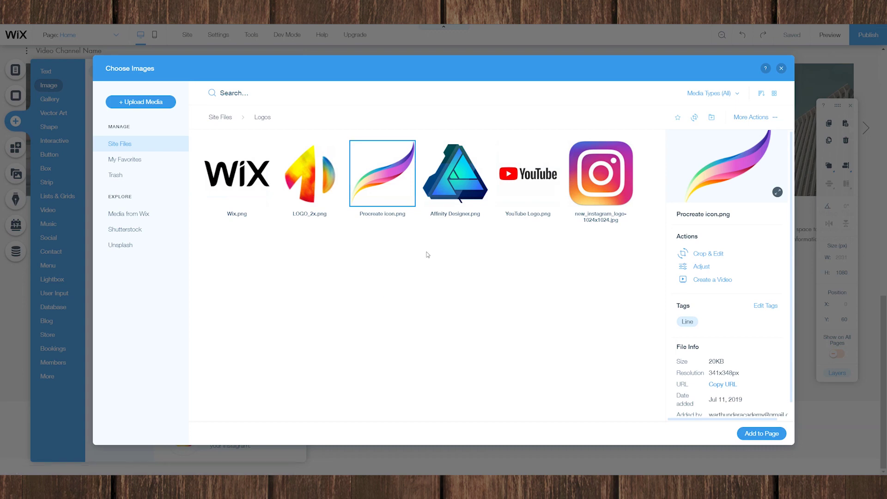
ctrl+click(236, 173)
ctrl+click(456, 173)
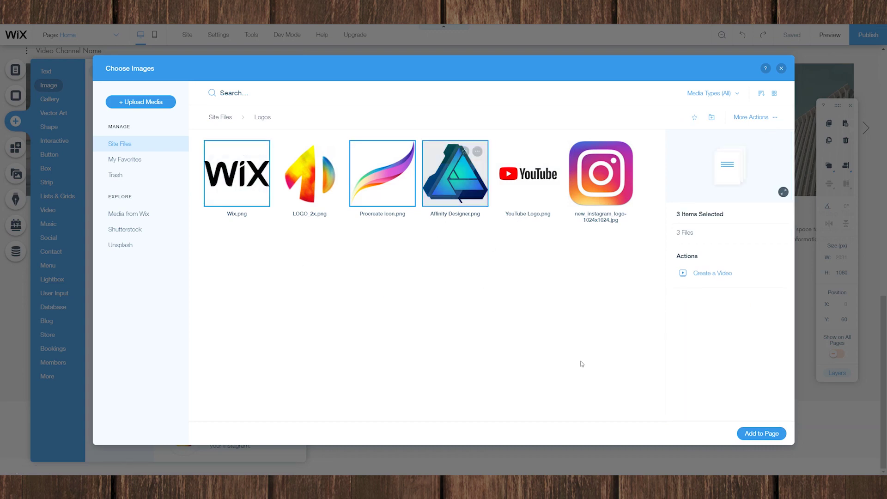
click(760, 434)
Step: Spread the three added logos into a row beneath the video slider, with the Wix logo in the middle
drag(448, 258, 599, 315)
drag(416, 277, 262, 315)
drag(441, 241, 438, 330)
Step: Set the Procreate logo's width to 110 px and move it level with the Wix logo
click(344, 255)
click(843, 257)
text(110)
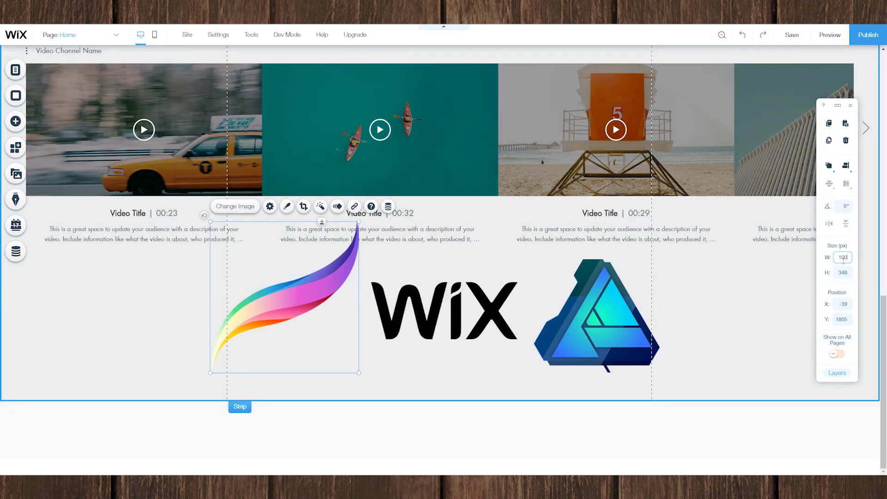
key(Return)
drag(251, 253, 305, 313)
Step: Shrink the Affinity Designer logo to about 110 px wide and scale the Wix logo down to a similar size
click(596, 324)
drag(660, 373, 583, 303)
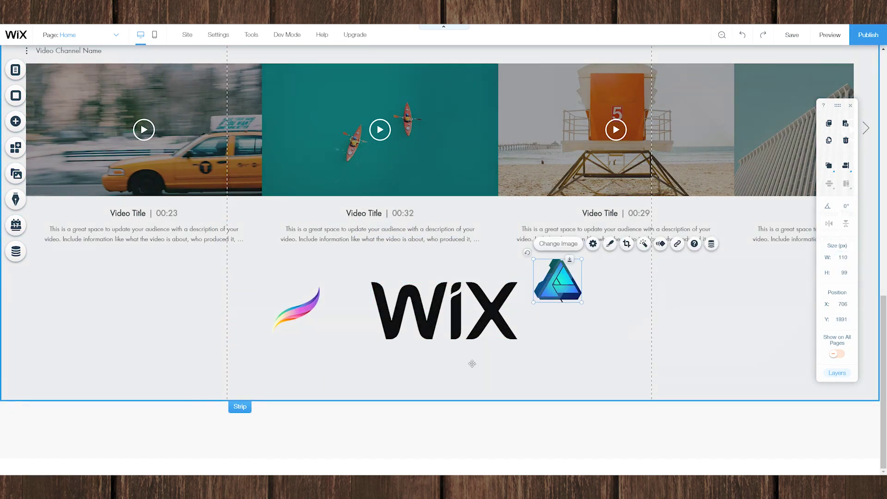
click(443, 309)
drag(517, 339, 460, 312)
Step: Line up the Procreate and Affinity Designer logos on either side of the Wix logo with even spacing
drag(558, 282, 570, 311)
drag(296, 309, 321, 311)
drag(550, 309, 542, 308)
Step: Group the Procreate, Wix and Affinity Designer logos into one element
click(442, 311)
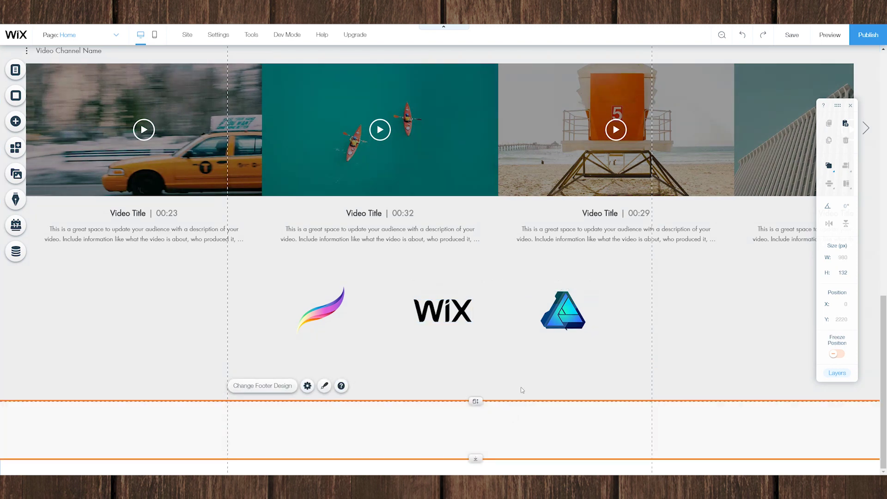
click(555, 318)
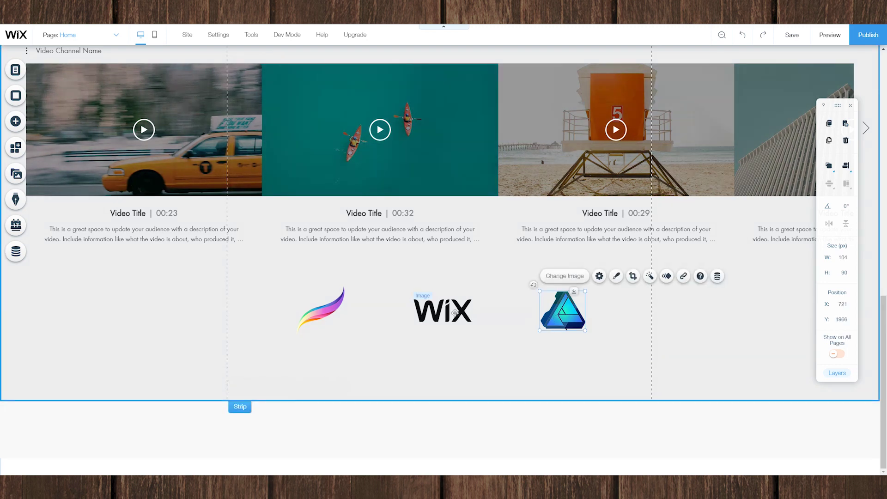
shift+click(442, 314)
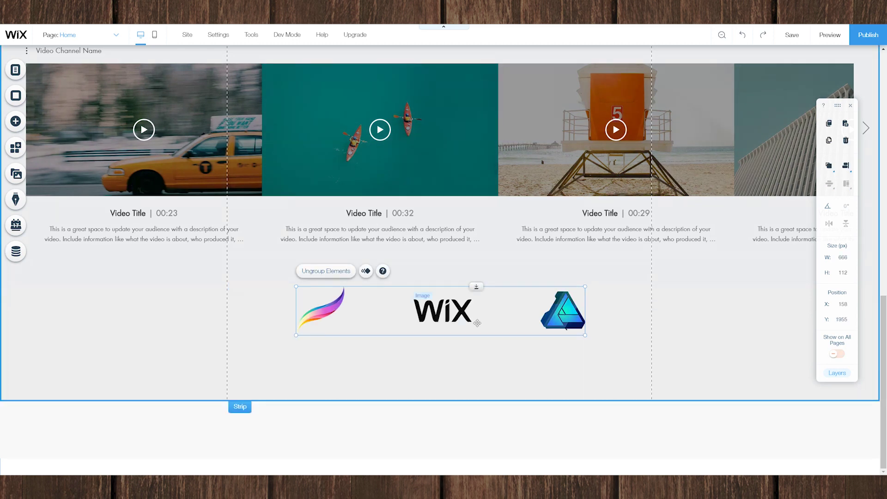
Step: Fine-tune the logo group's position beneath the video slider to about X 156, Y 1966
drag(570, 310, 562, 260)
key(Down)
key(Down)
key(Down)
key(Down)
key(Down)
key(Down)
key(Down)
key(Down)
key(Down)
key(Down)
key(Down)
key(Down)
key(Down)
key(Down)
key(Down)
key(Down)
key(Down)
key(Down)
key(Down)
key(Down)
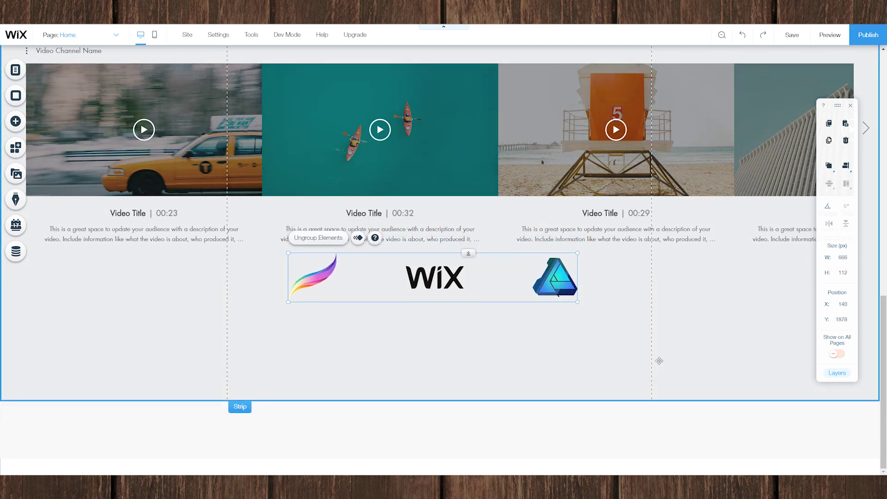
drag(557, 295, 557, 311)
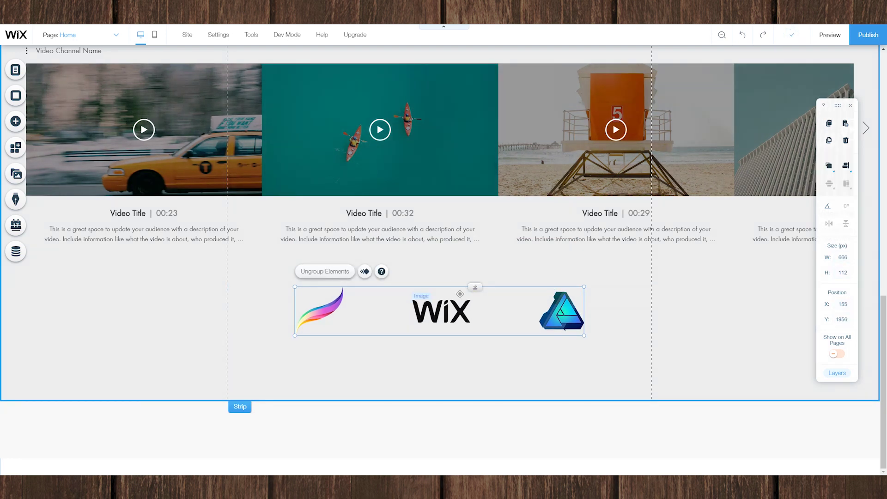
click(694, 285)
scroll(672, 409, up, 4)
scroll(671, 409, down, 4)
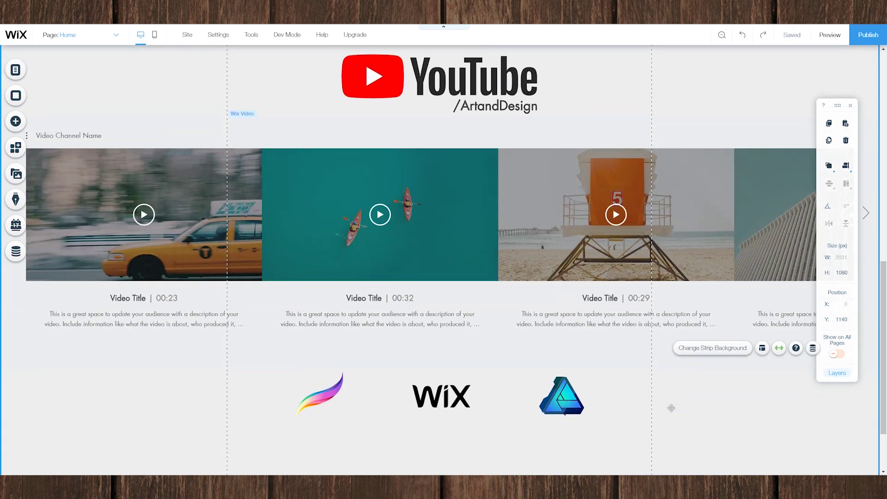
drag(566, 310, 566, 314)
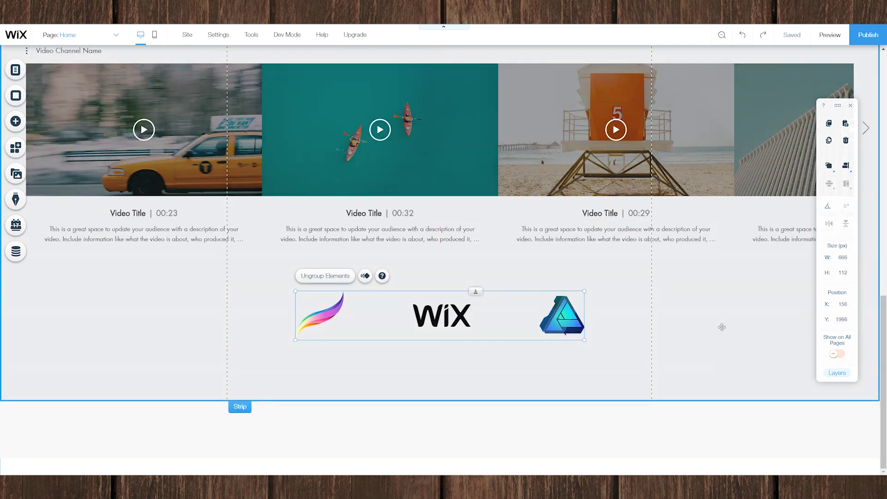
click(711, 370)
scroll(703, 418, up, 5)
scroll(700, 412, down, 5)
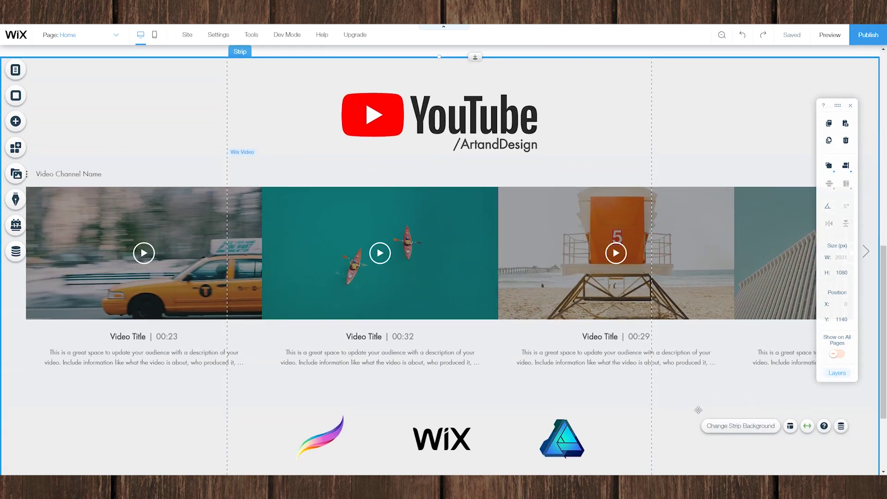
Step: Move the logo group slightly lower and increase the video slider's height into the freed space
click(519, 457)
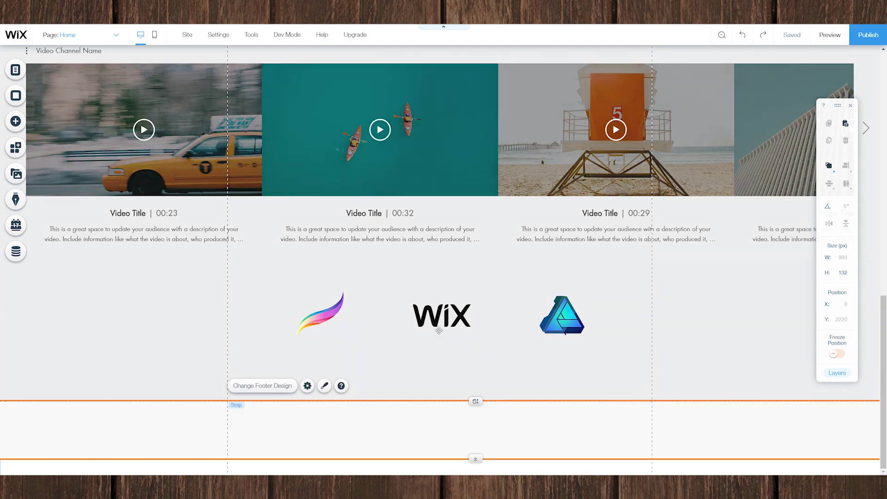
drag(439, 331, 439, 346)
click(409, 231)
drag(439, 282, 439, 309)
click(519, 378)
scroll(519, 377, up, 4)
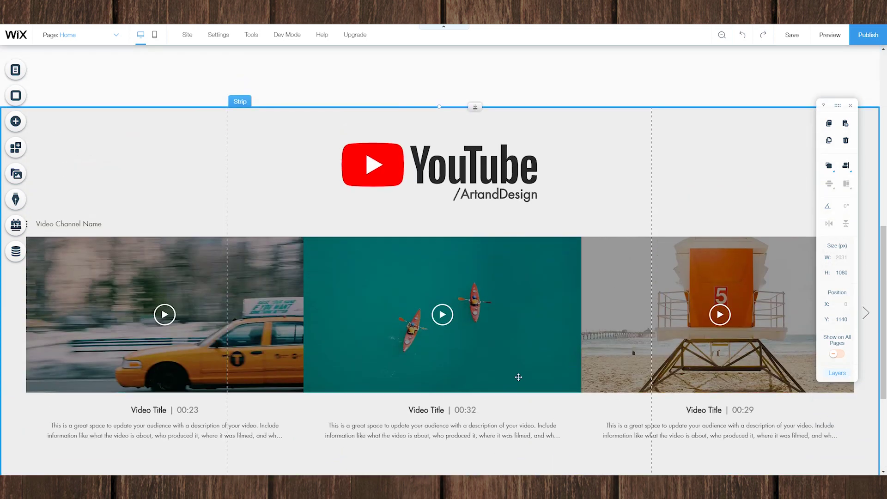
scroll(519, 377, down, 4)
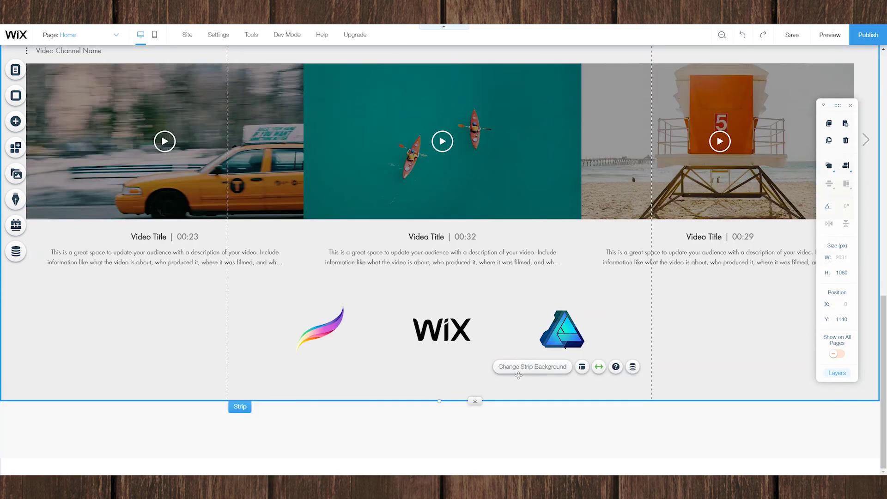
Step: Add a plain Classic strip below the YouTube strip and set its height to 2000 px
click(14, 121)
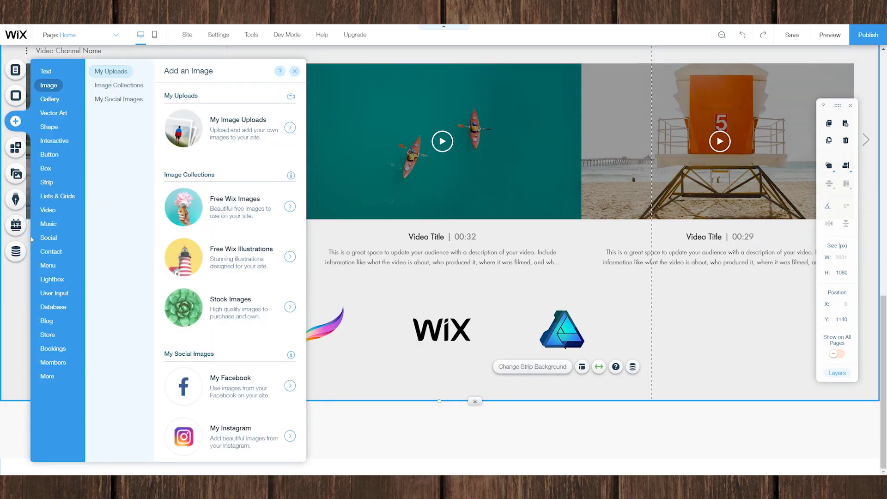
mouse_move(53, 183)
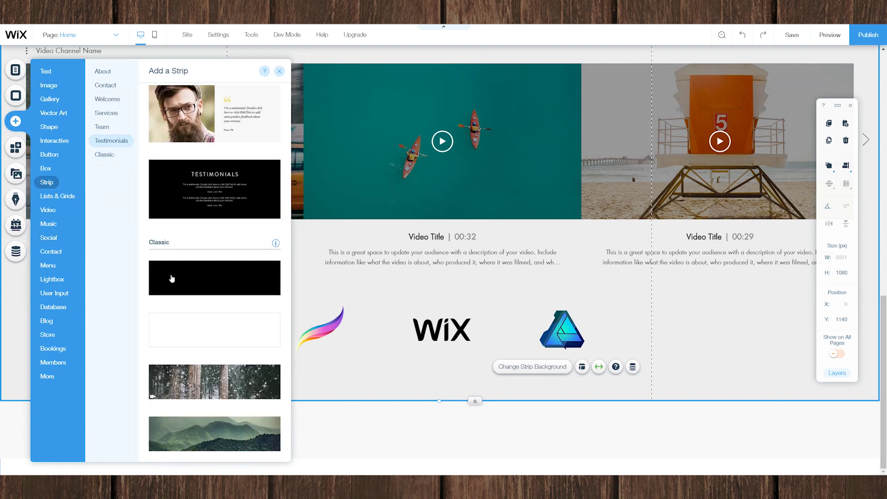
drag(171, 278, 466, 432)
scroll(486, 341, down, 4)
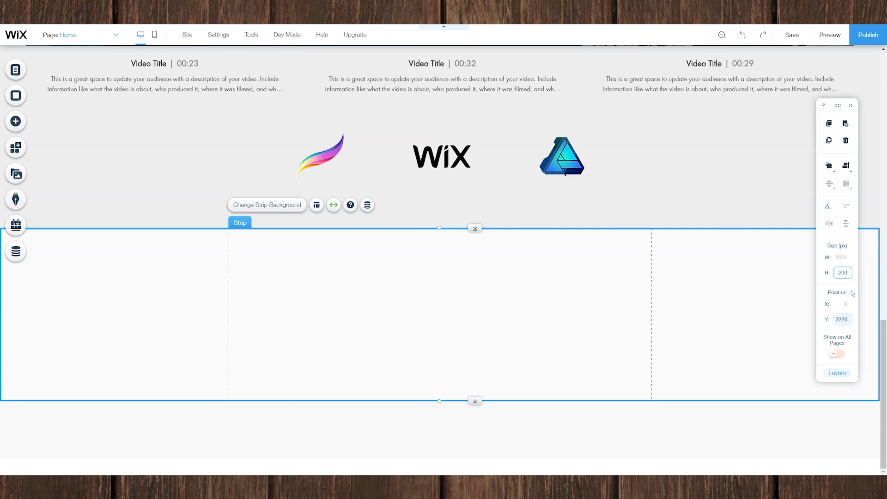
key(Return)
Step: Change the new strip's background colour to the dark grey site colour #414141
click(266, 207)
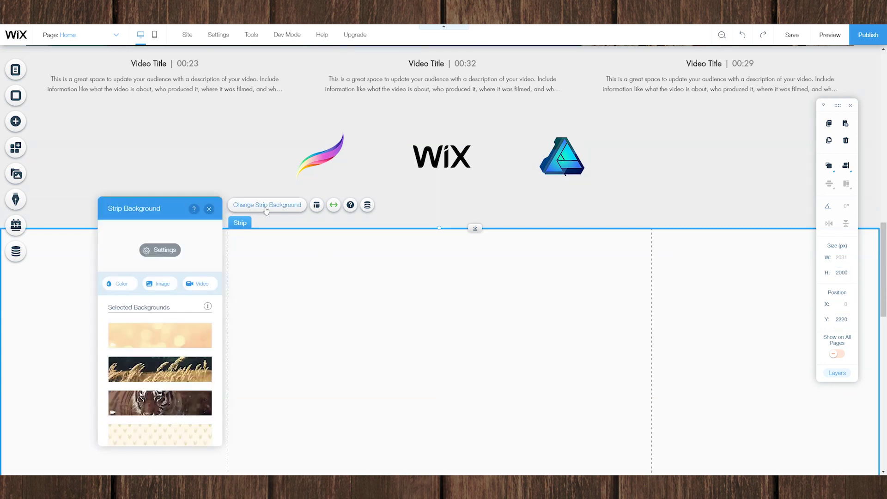
click(119, 284)
click(129, 362)
click(130, 374)
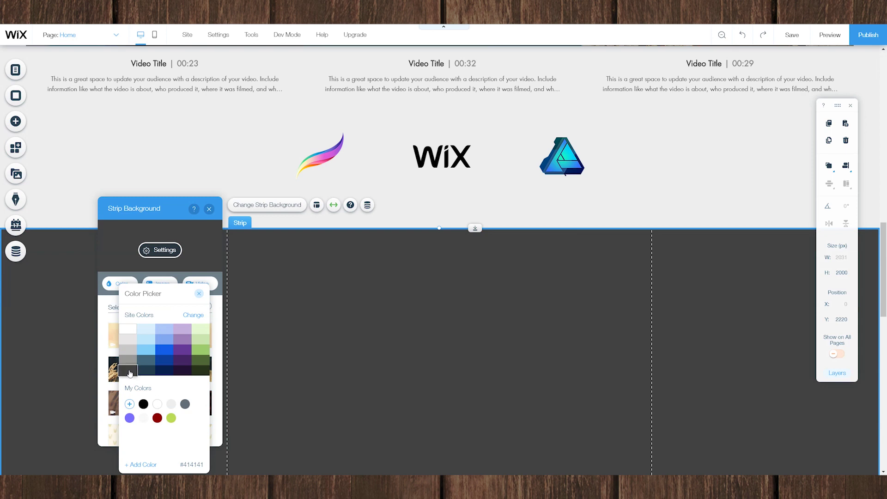
click(198, 293)
click(209, 209)
Step: Add the three-column fitness classes repeater from Lists & Grids to the dark strip and place it at about X -1, Y 2488
scroll(592, 268, down, 1)
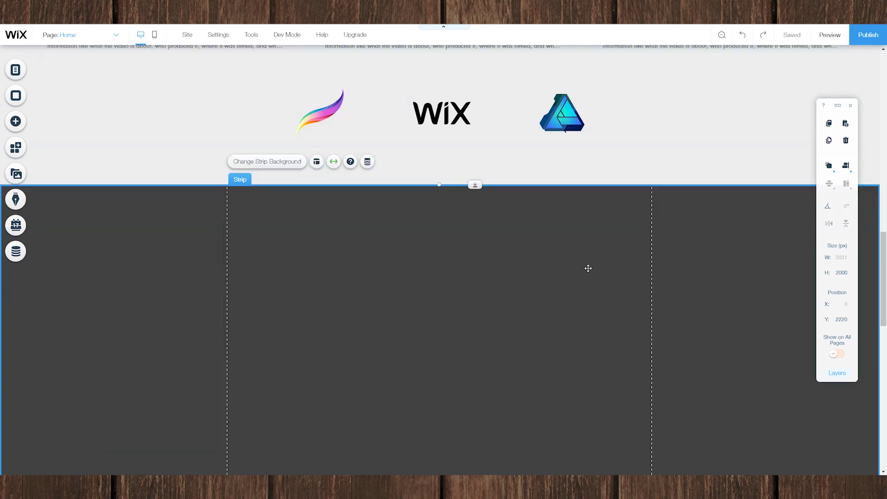
scroll(587, 268, down, 2)
scroll(586, 268, up, 2)
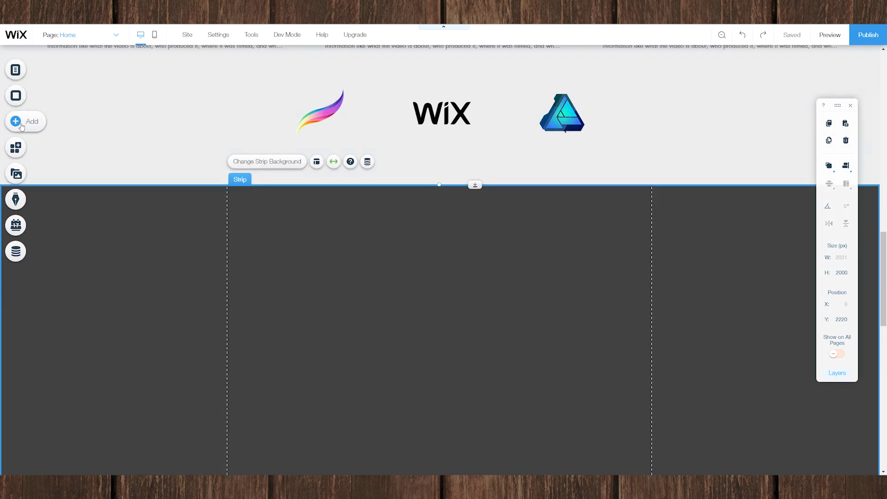
click(22, 122)
scroll(180, 259, down, 5)
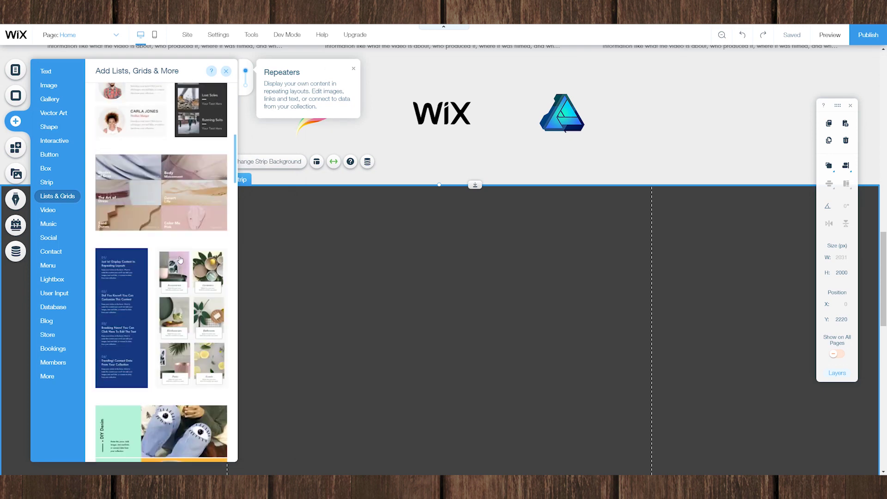
scroll(180, 260, down, 10)
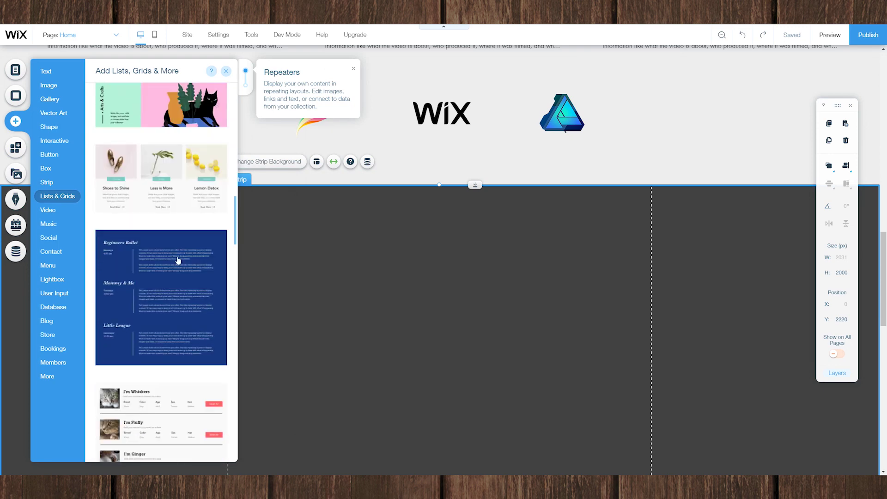
scroll(178, 260, down, 15)
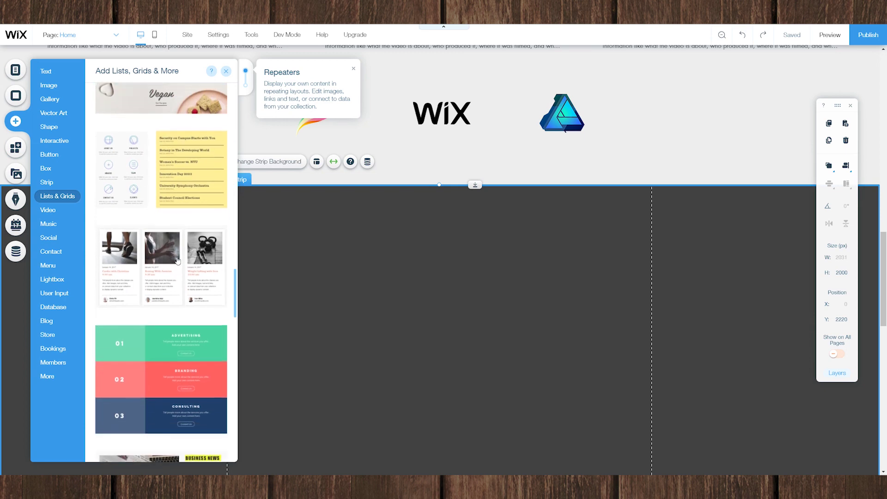
drag(178, 263, 344, 313)
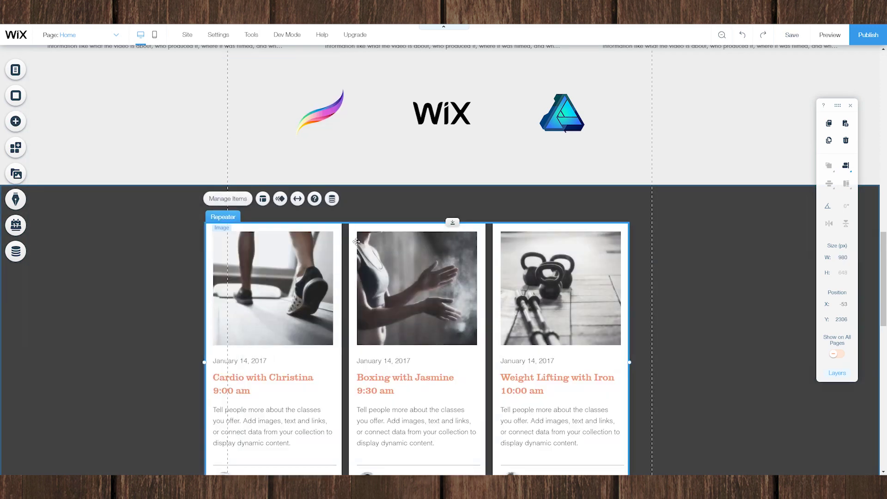
drag(384, 274, 409, 351)
scroll(445, 254, up, 12)
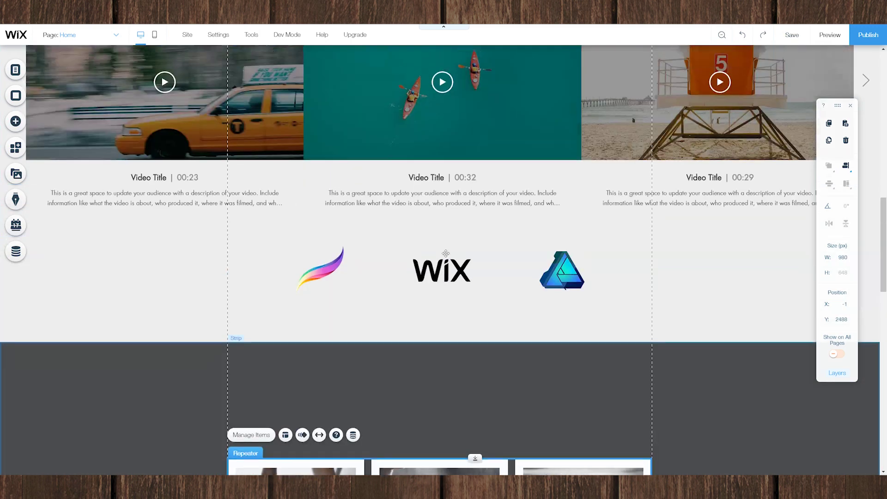
scroll(445, 254, up, 6)
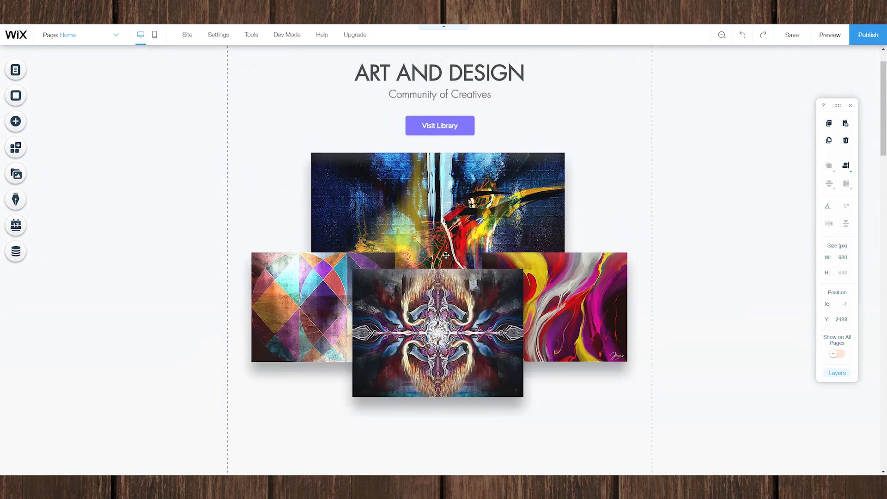
Step: Copy the ART AND DESIGN title from the page header area and place the copy in the dark strip at about X 14, Y 2272
click(457, 123)
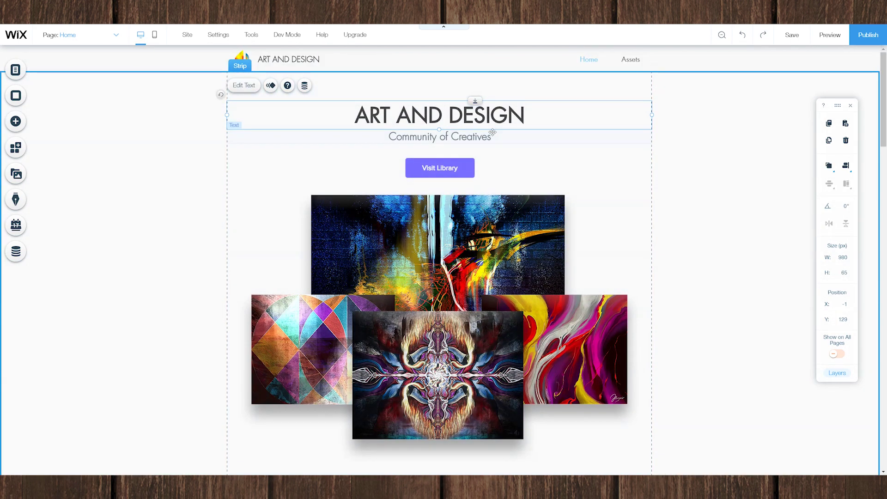
drag(457, 123, 465, 132)
drag(514, 155, 475, 353)
scroll(518, 218, down, 4)
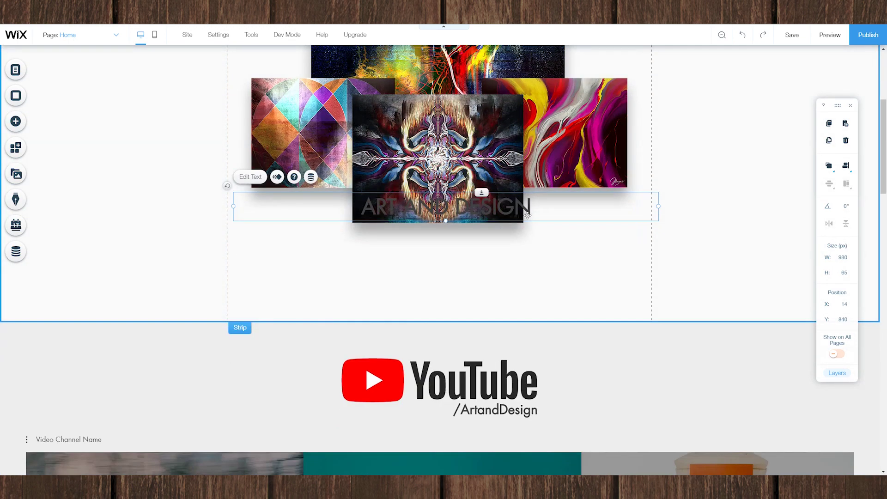
drag(527, 214, 496, 226)
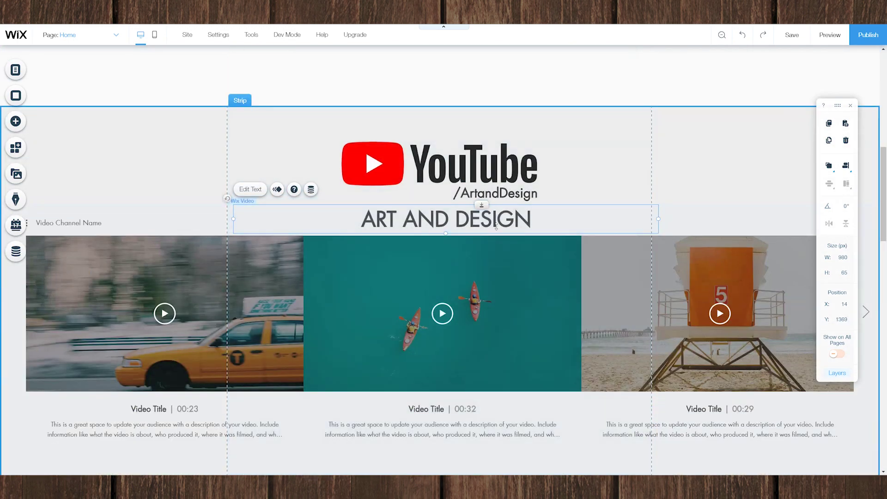
scroll(496, 226, down, 4)
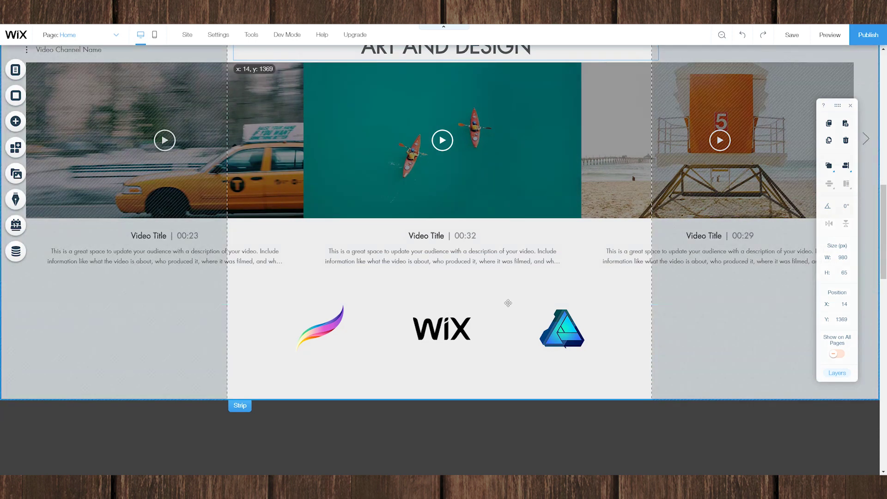
drag(508, 303, 505, 448)
scroll(490, 405, down, 2)
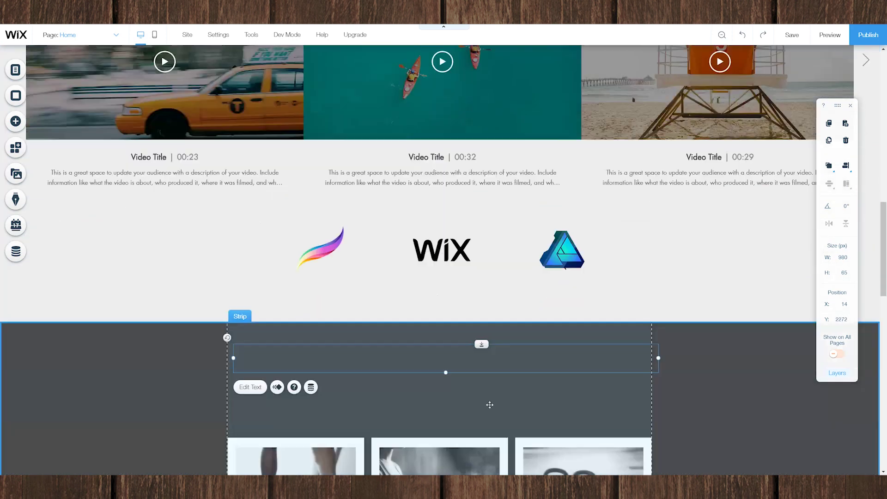
scroll(490, 405, down, 1)
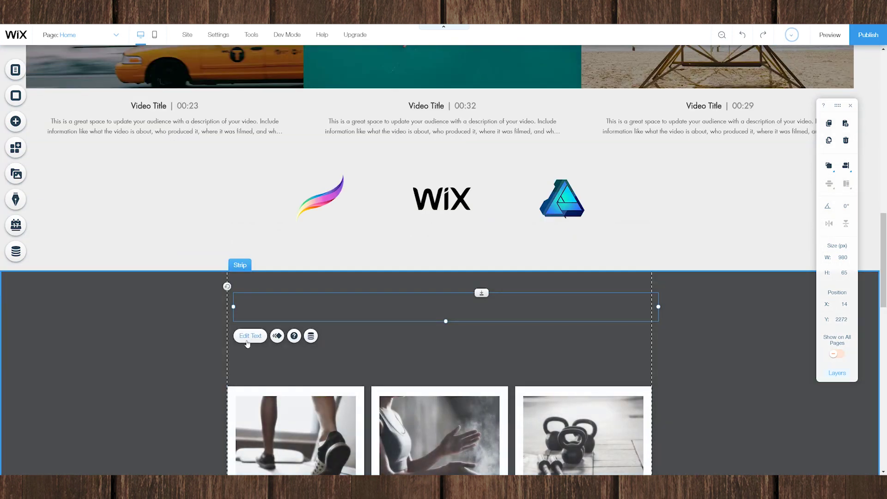
Step: Recolour the copied title in the dark strip white (#FFFFFF) and remove its bold formatting
click(249, 336)
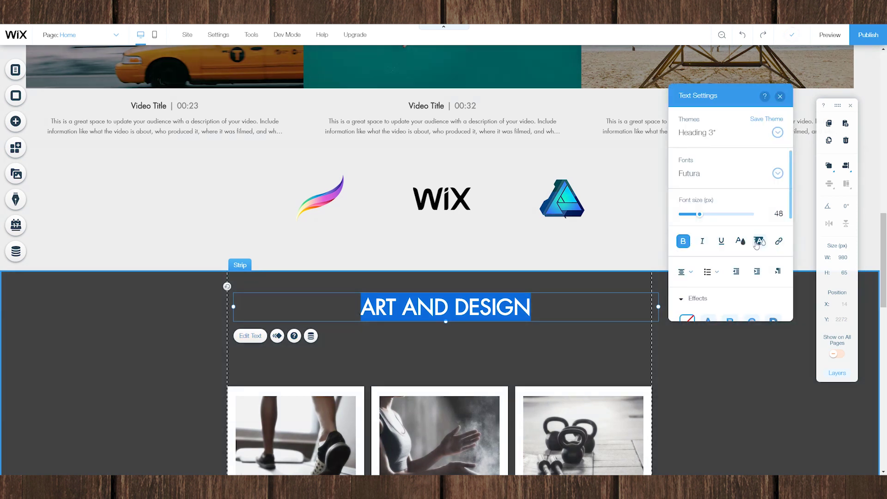
click(740, 242)
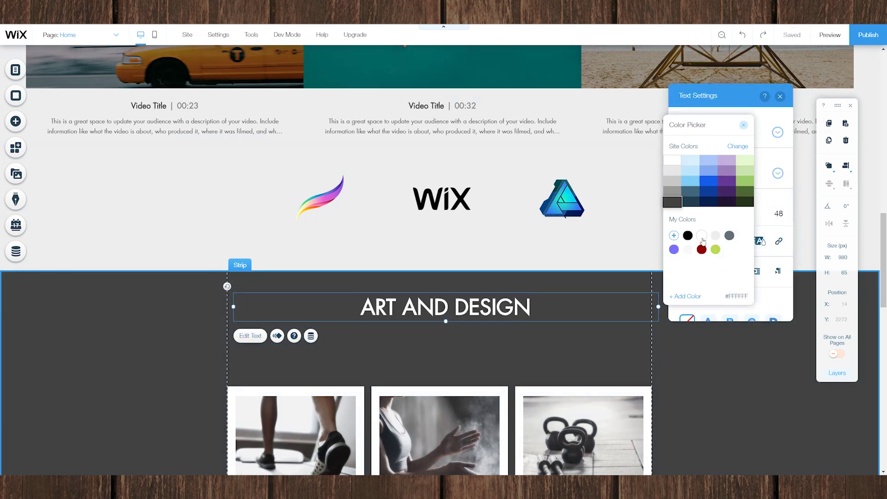
click(744, 126)
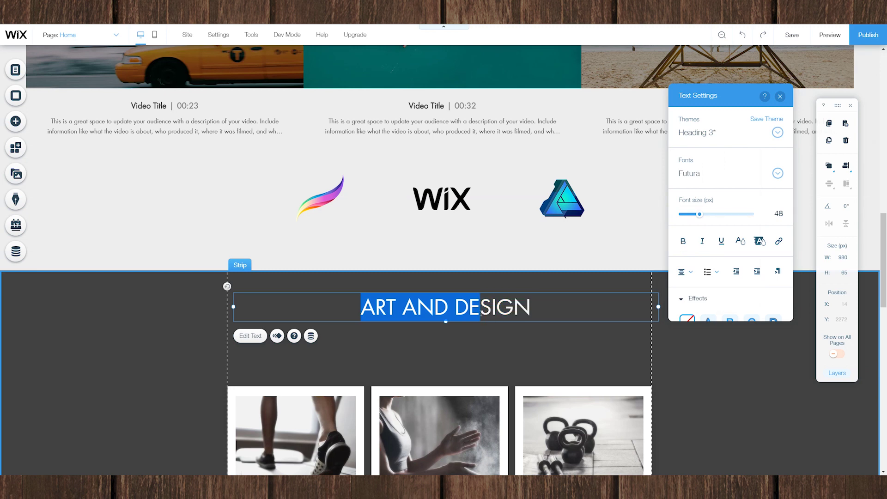
Step: Replace the title's text with "Art Gallery" at 60 px and switch it to Futura Light
text(Art Gallery)
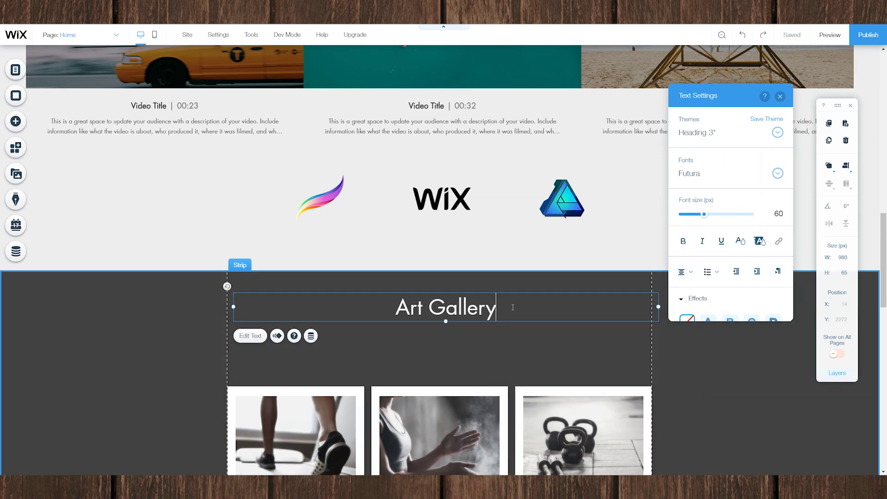
key(ctrl+a)
click(699, 175)
click(701, 205)
click(483, 355)
Step: Move the Art Gallery heading to about X -2, Y 2292 in the dark strip
scroll(483, 355, down, 3)
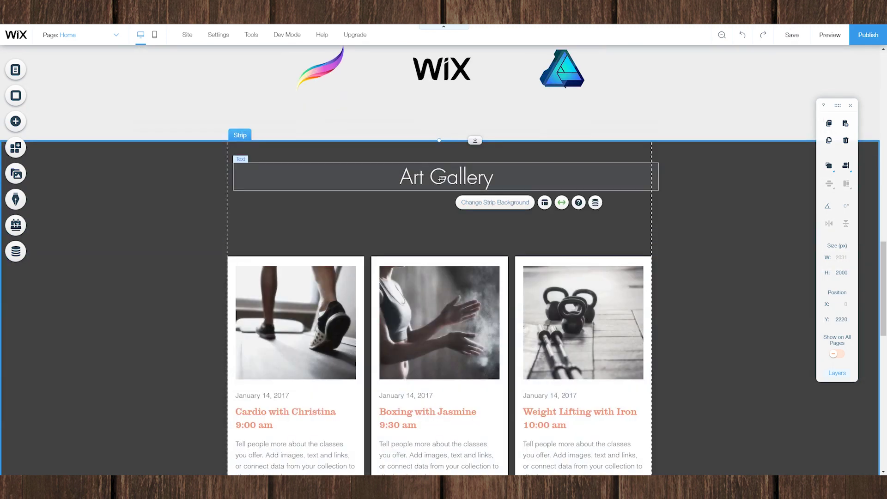
drag(450, 178, 450, 154)
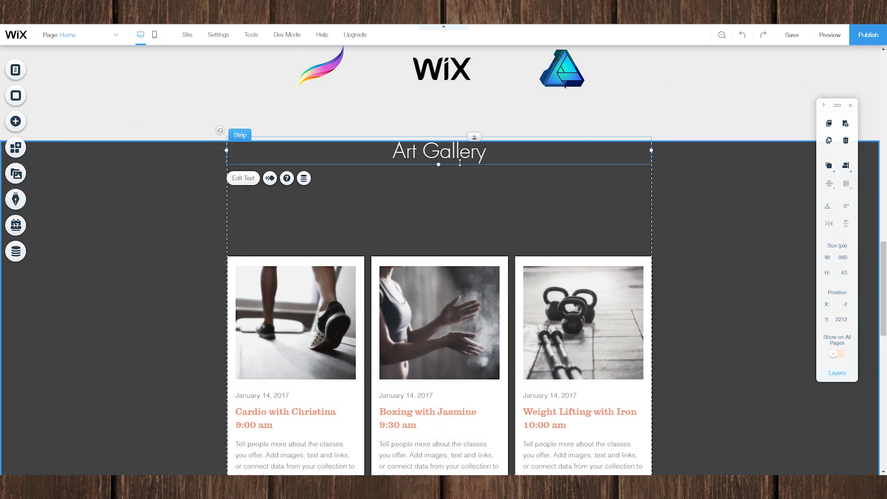
key(Down)
key(Down)
key(Down)
key(Down)
key(Down)
key(Down)
key(Down)
key(Down)
key(Down)
key(Down)
key(Down)
key(Down)
key(Down)
key(Down)
key(Down)
key(Down)
key(Down)
key(Down)
key(Down)
key(Down)
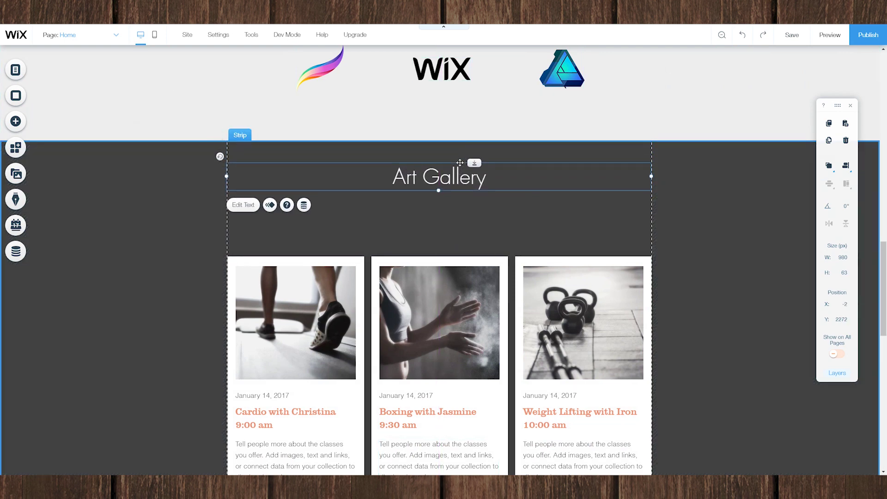
key(Down)
key(Down)
key(Down)
key(Down)
key(Down)
key(Down)
key(Down)
key(Down)
key(Down)
key(Down)
key(Down)
key(Down)
key(Down)
key(Down)
key(Down)
key(Down)
key(Down)
key(Down)
key(Down)
key(Down)
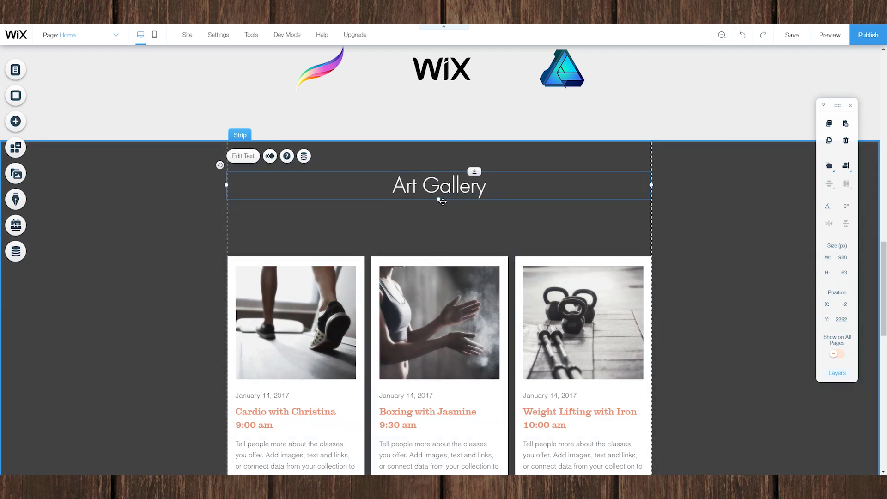
Step: Duplicate the heading directly beneath itself and change the copy to "Artworks for sale, made by the community" at 24 px
drag(442, 202, 444, 214)
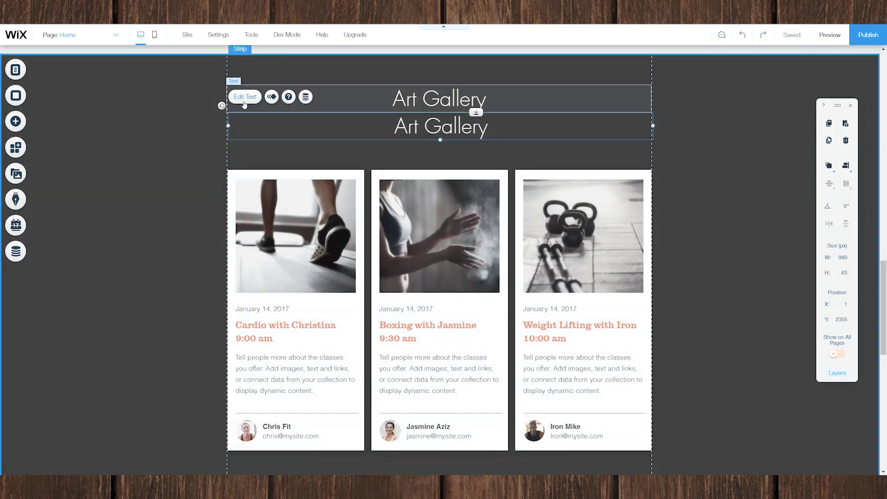
click(244, 101)
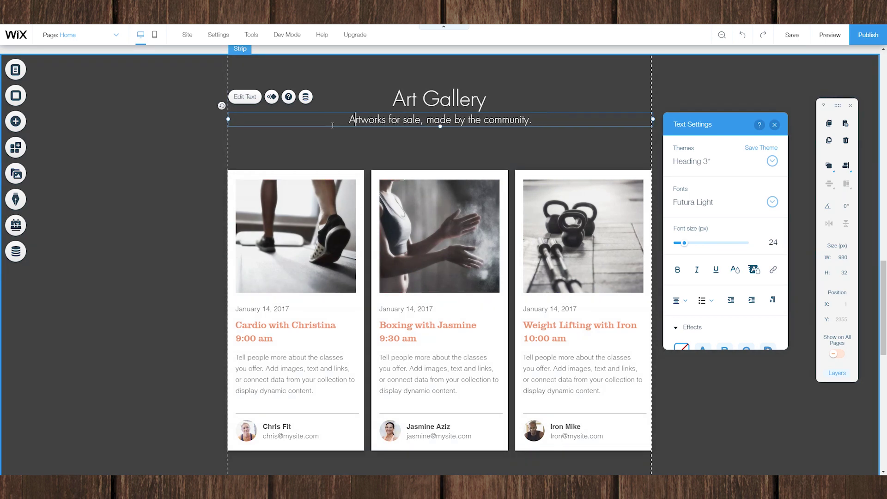
click(536, 165)
Step: Change the Art Gallery heading's font to Futura
scroll(517, 255, up, 2)
click(462, 185)
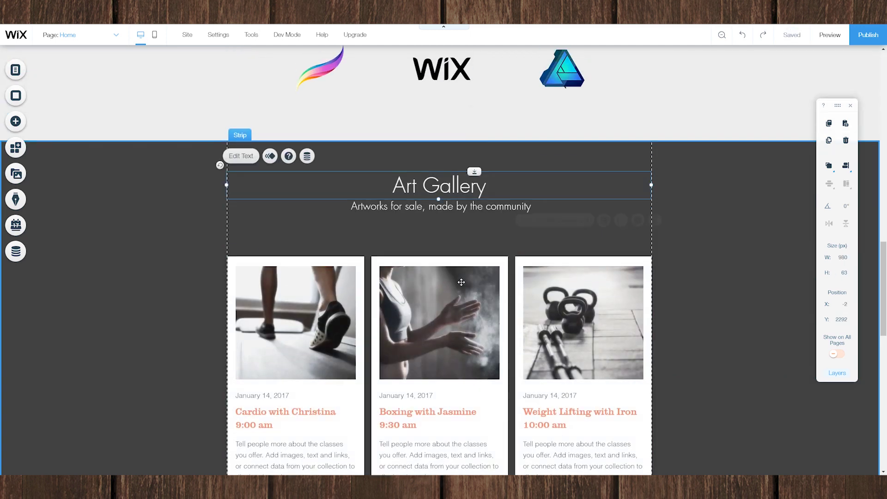
click(243, 155)
double_click(315, 183)
click(702, 260)
scroll(739, 351, up, 1)
click(702, 356)
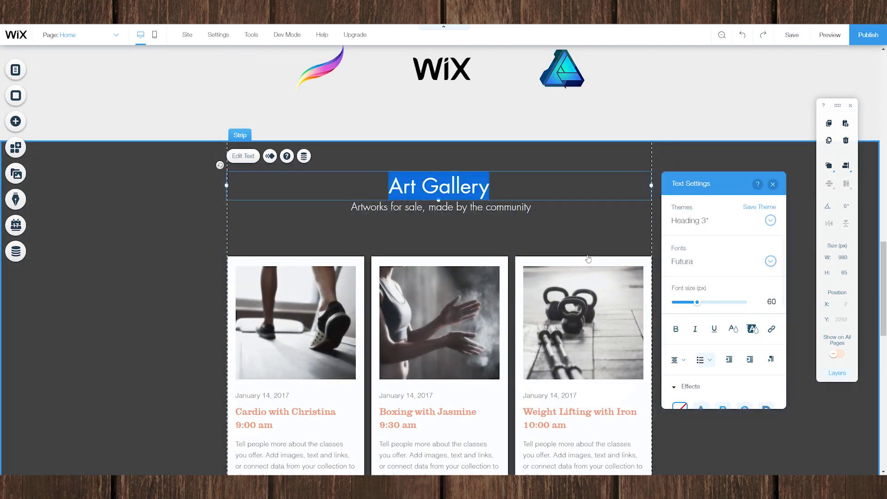
click(592, 226)
Step: Reposition the subtitle just below the heading at Y 2359 and align it to the page centre
click(455, 208)
key(shift+Up)
key(shift+Up)
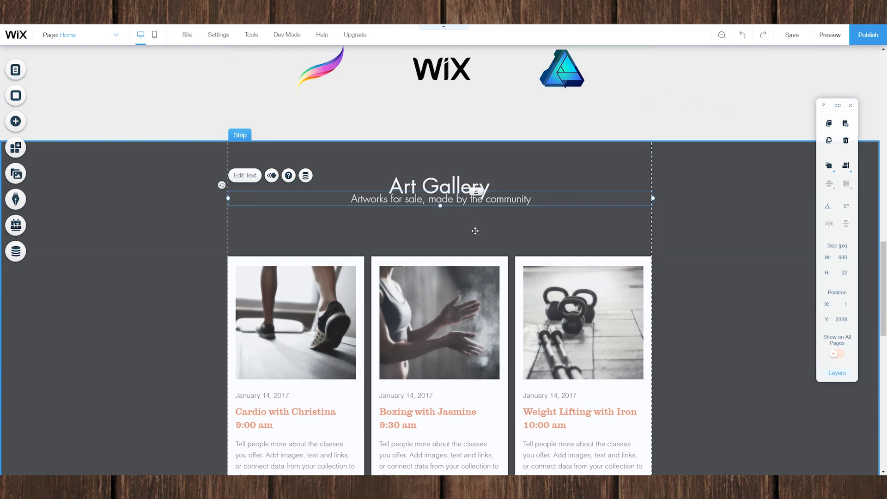
key(shift+Down)
key(shift+Down)
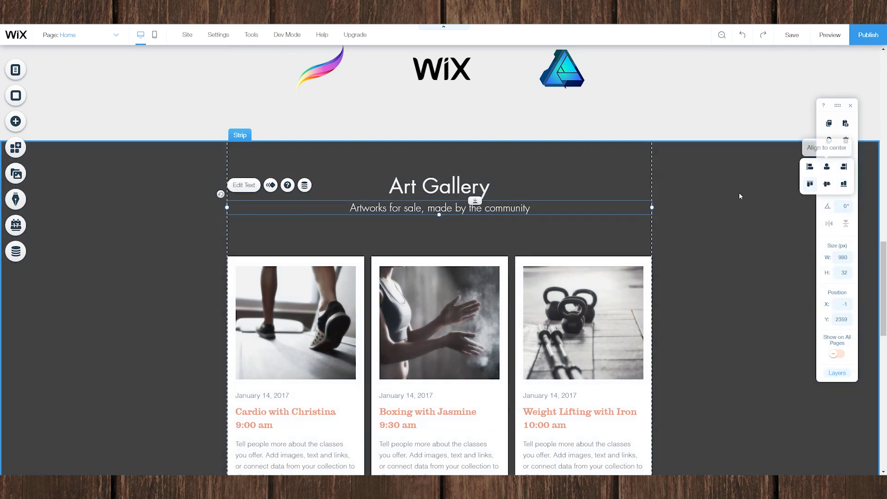
Step: Move the repeater up closer to the subtitle, to Y 2469
click(600, 317)
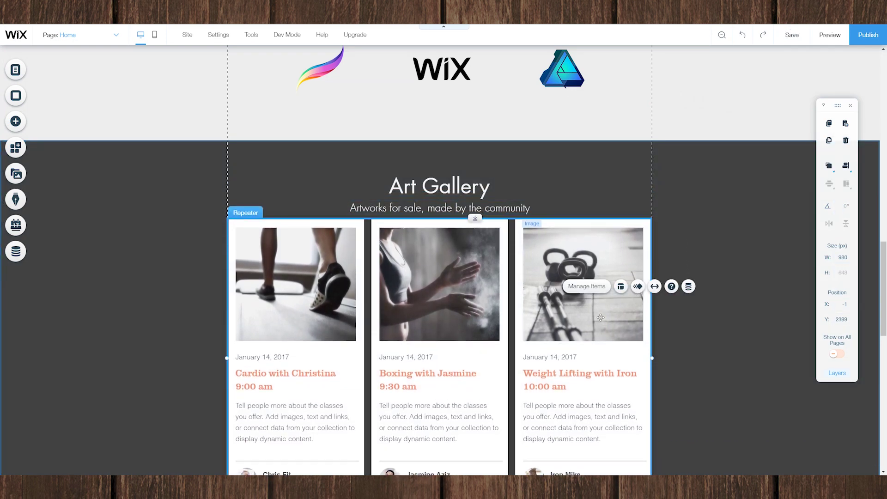
key(shift+Down)
key(shift+Down)
key(shift+Down)
key(shift+Down)
key(shift+Down)
key(shift+Down)
key(shift+Down)
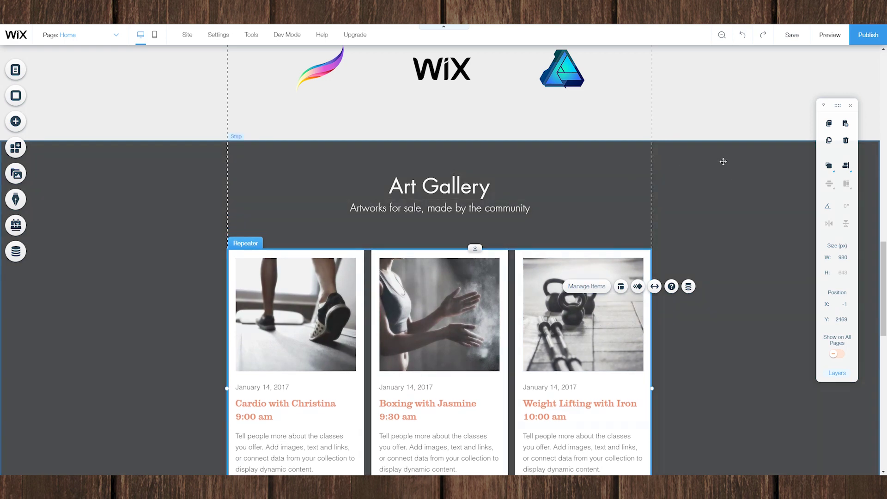
click(665, 367)
Step: Enlarge the first repeater card's image so it fills the card's full width up to its edges
scroll(665, 367, down, 2)
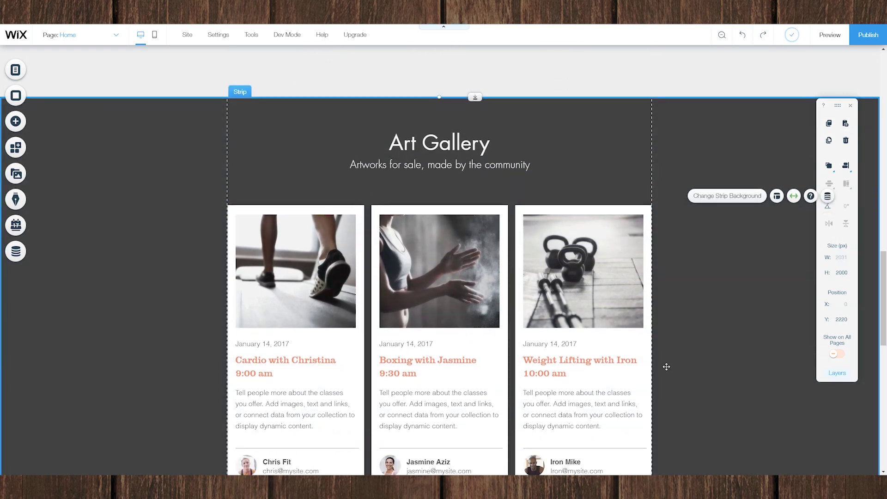
scroll(665, 366, down, 1)
click(284, 211)
click(284, 210)
drag(284, 211, 274, 201)
drag(346, 232, 366, 248)
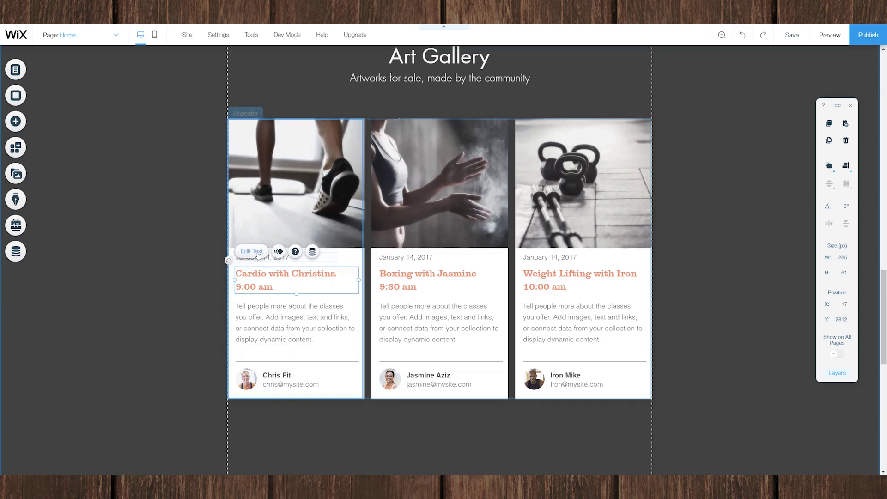
Step: Change the first card's title font to Futura
click(259, 252)
click(478, 170)
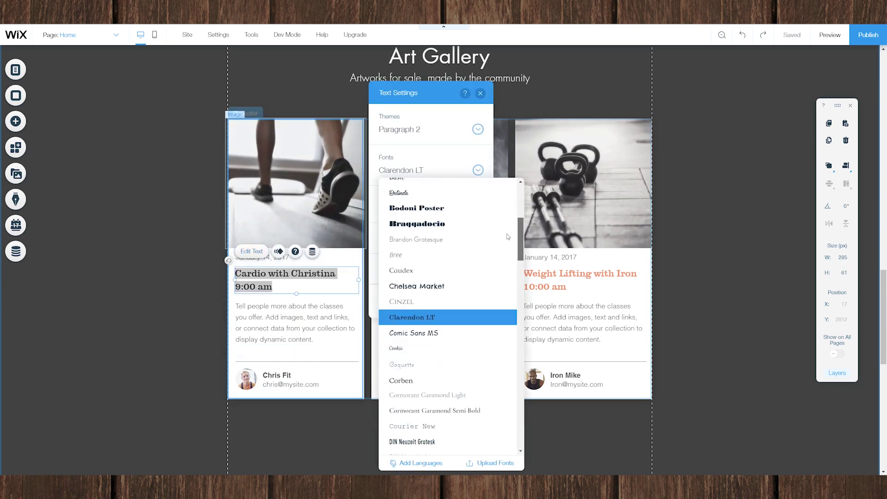
scroll(507, 236, down, 5)
click(416, 343)
Step: Change the first card's description text to Futura
click(278, 319)
click(252, 285)
click(475, 197)
scroll(437, 294, up, 3)
click(425, 282)
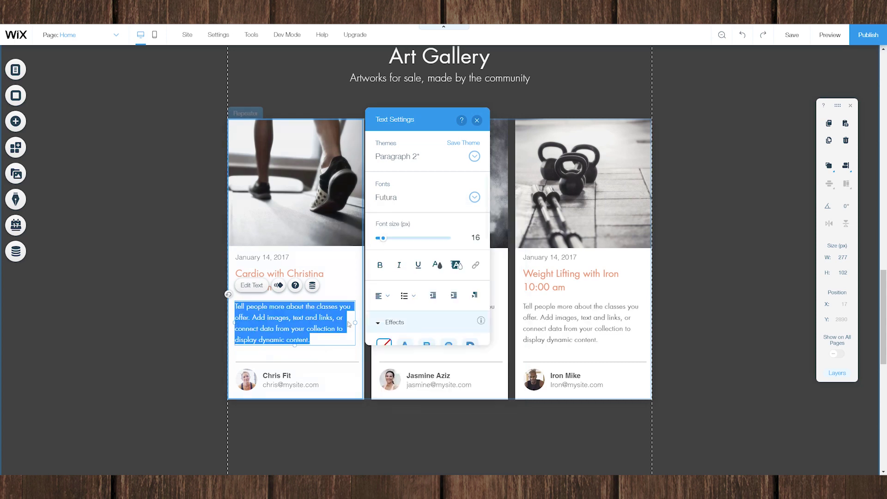
Step: Change the font of the date line in the first card
click(278, 257)
click(251, 237)
click(456, 171)
drag(498, 308, 491, 369)
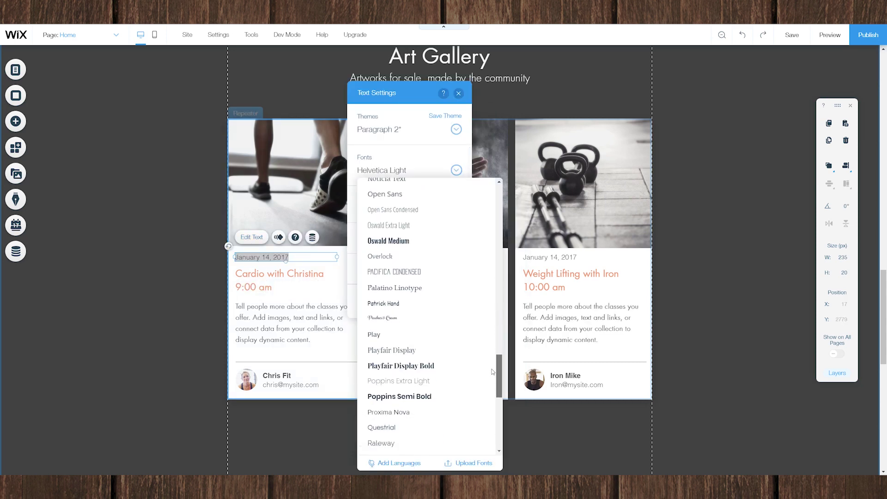
click(389, 412)
click(291, 374)
Step: Rename the three card titles "Artwork 1", "Artwork 2" and "Artwork 3"
double_click(322, 278)
text(Artw)
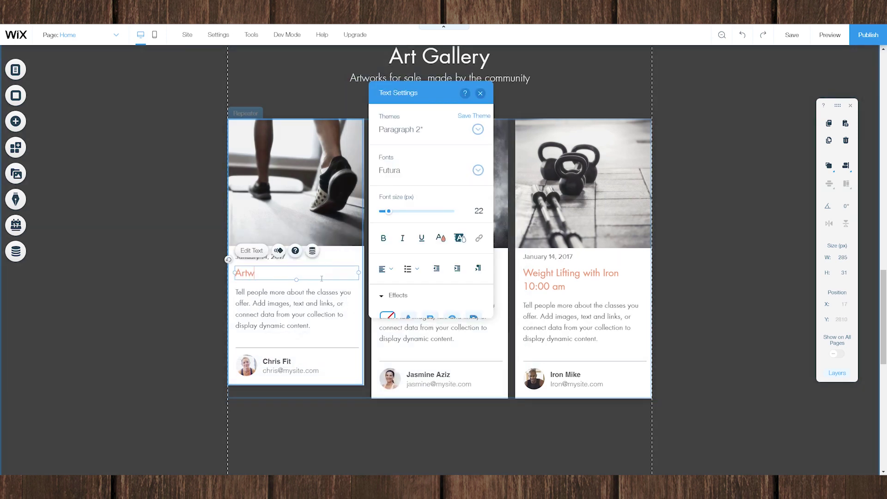
text(ork 1)
double_click(443, 280)
text(Artwork 2)
double_click(559, 281)
text(ARtwork 2)
triple_click(570, 271)
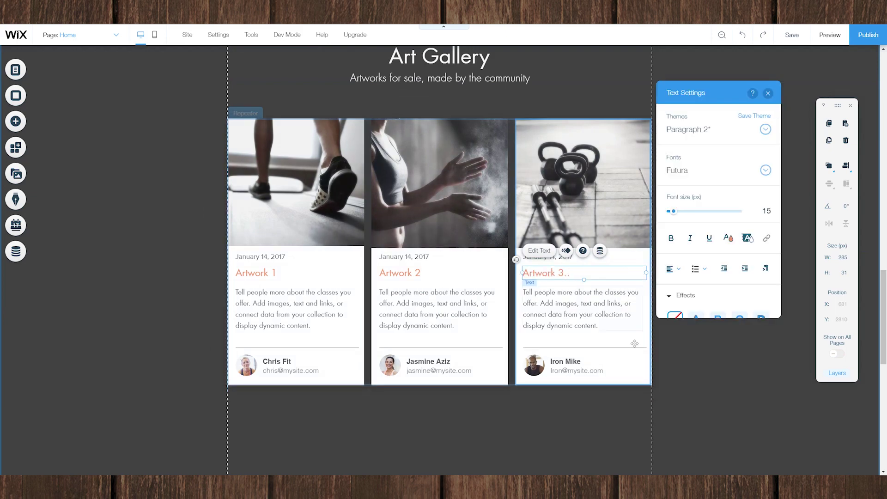
click(657, 343)
Step: Duplicate Item 3 of the repeater three times to add a second row of cards
scroll(657, 245, up, 2)
scroll(658, 246, down, 3)
click(656, 241)
scroll(627, 220, up, 2)
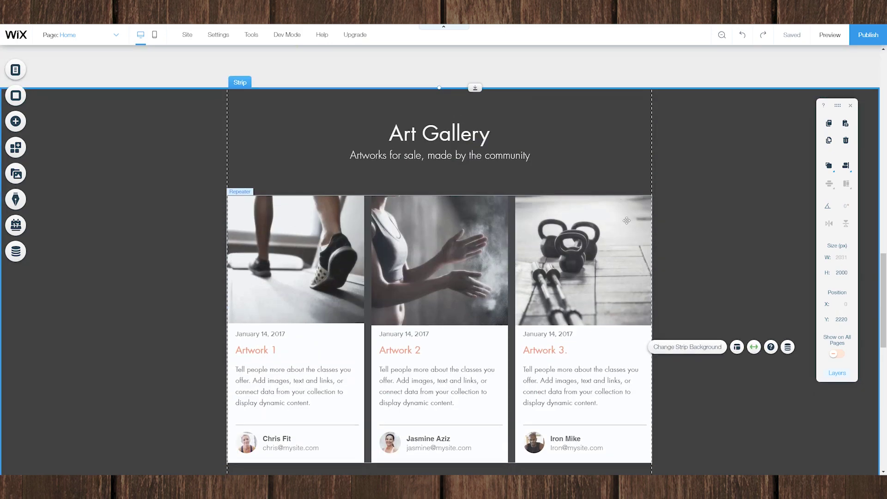
scroll(186, 129, down, 3)
click(320, 241)
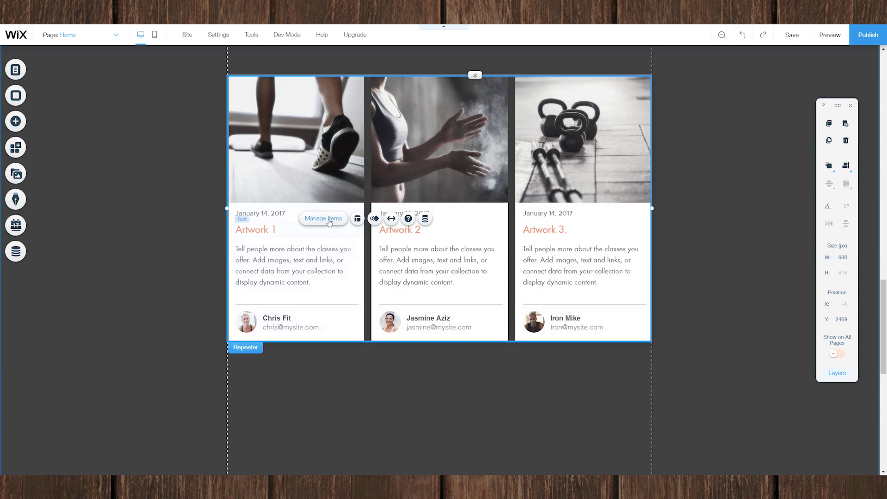
click(329, 220)
click(727, 161)
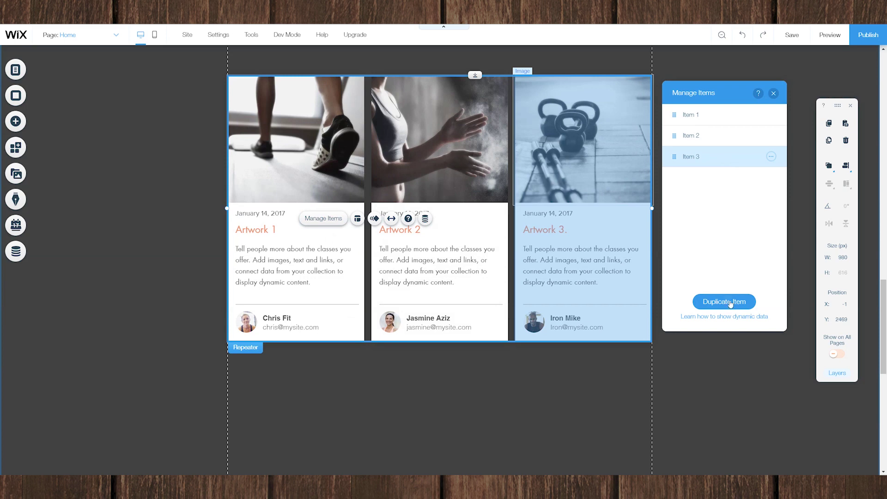
click(724, 301)
click(724, 301)
click(724, 302)
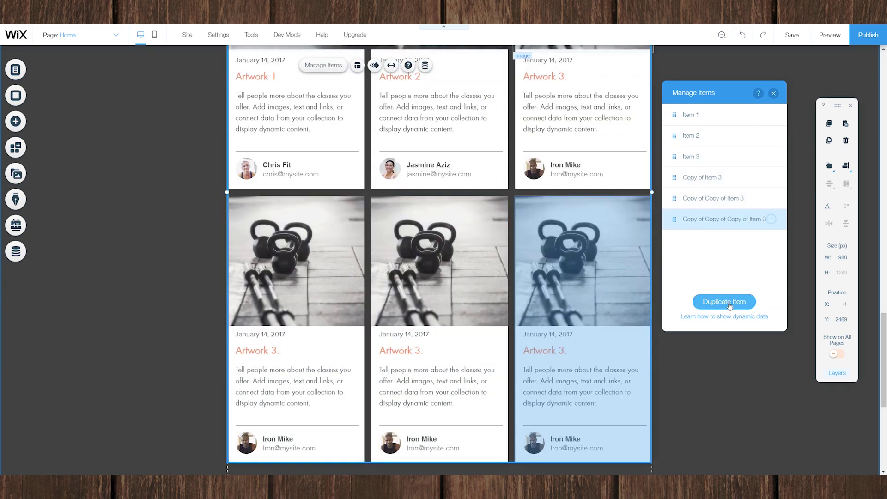
Step: Duplicate the last copied repeater item three more times to add a third row of cards
scroll(550, 286, down, 1)
scroll(550, 286, down, 4)
scroll(596, 273, up, 3)
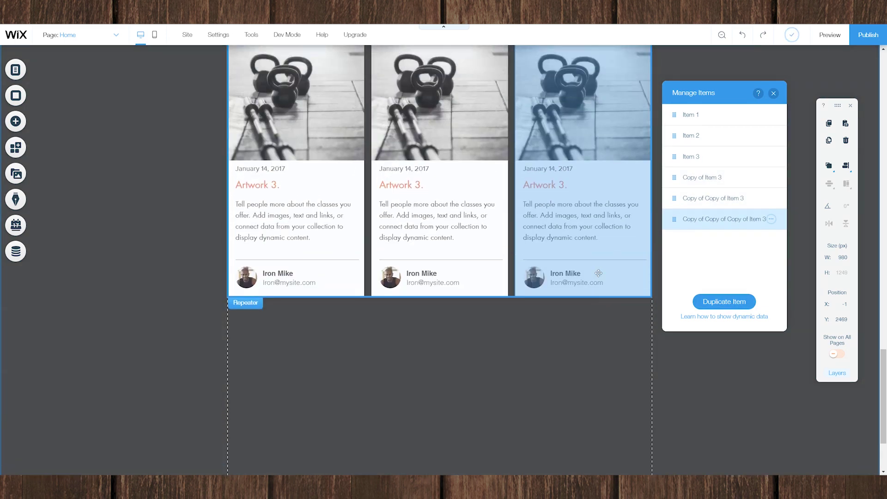
click(724, 301)
click(724, 301)
click(724, 301)
scroll(515, 332, down, 4)
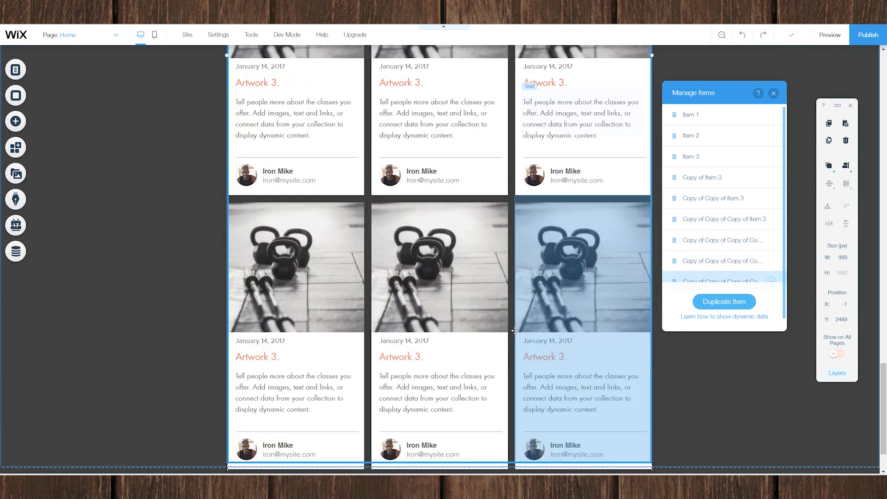
Step: Resize the footer and extend the dark gallery strip below the last row of cards to a height of about 2292 px
click(456, 417)
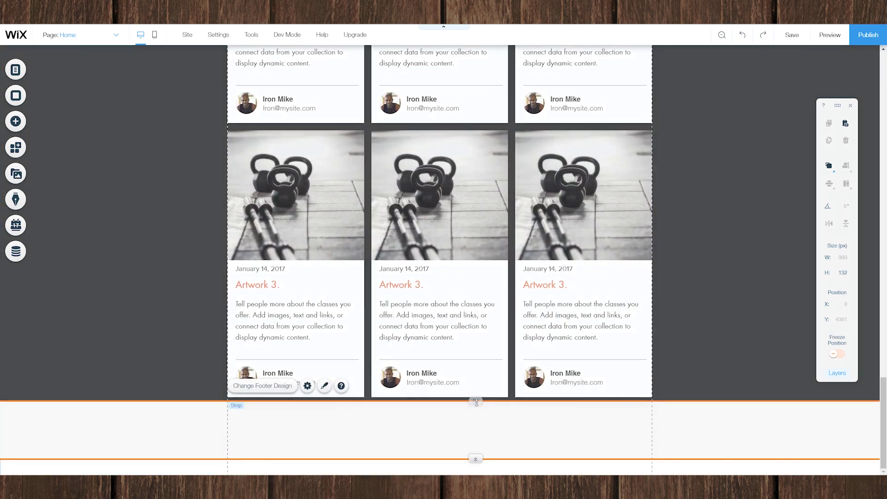
drag(474, 434, 474, 445)
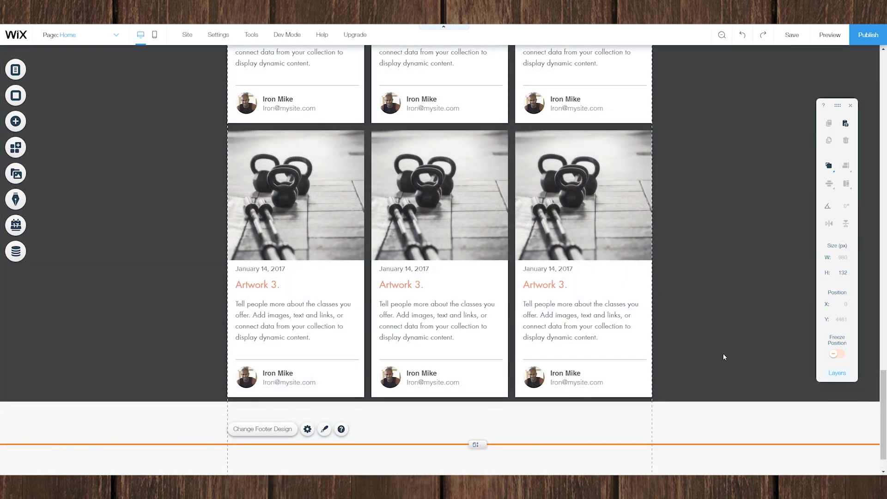
click(722, 355)
drag(475, 400, 475, 468)
scroll(672, 361, up, 3)
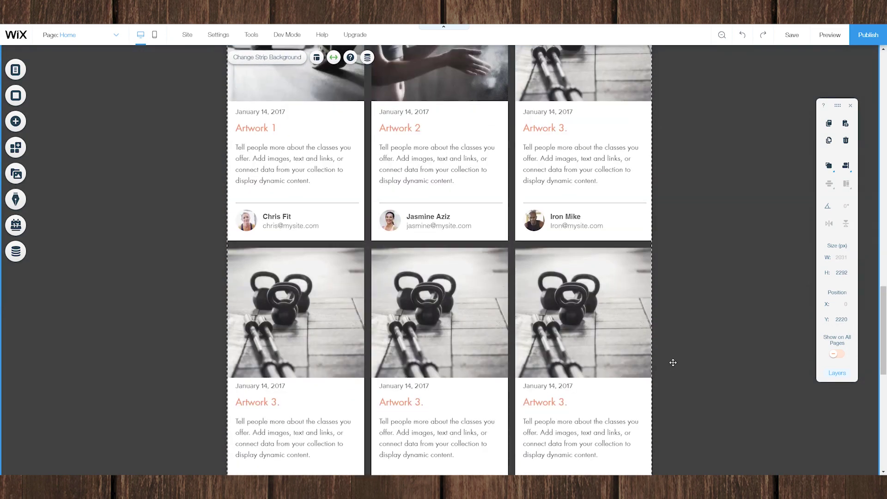
Step: Add a new page to the site menu below Home and name it "Art Store"
scroll(673, 363, up, 5)
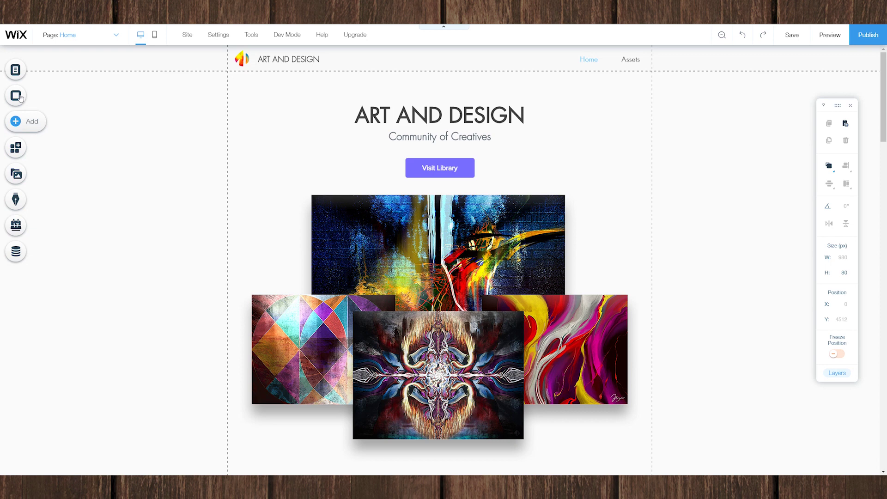
click(16, 96)
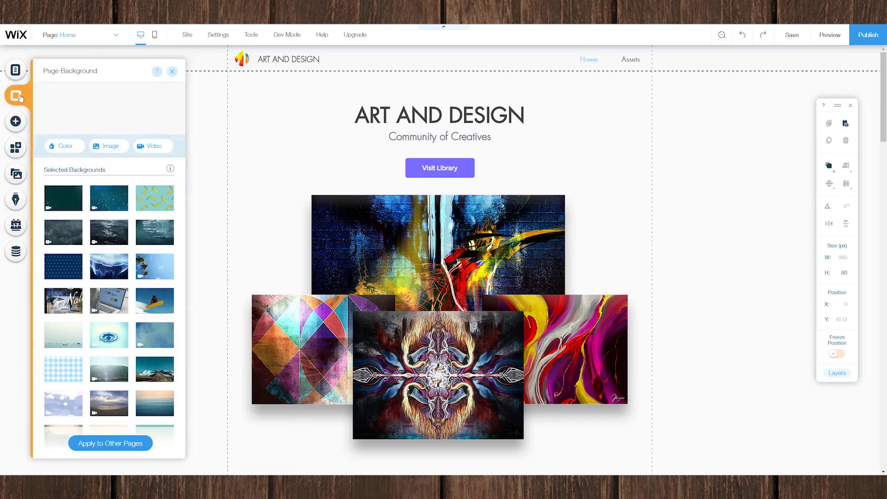
click(16, 70)
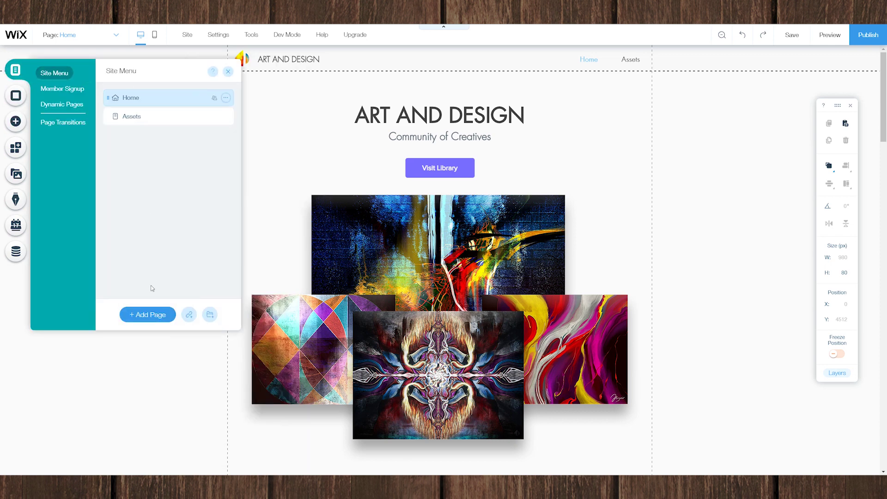
click(139, 118)
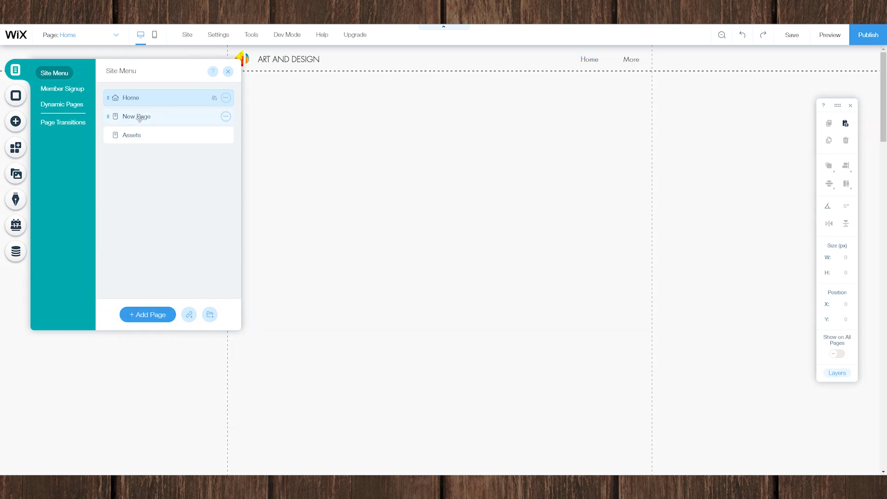
double_click(171, 117)
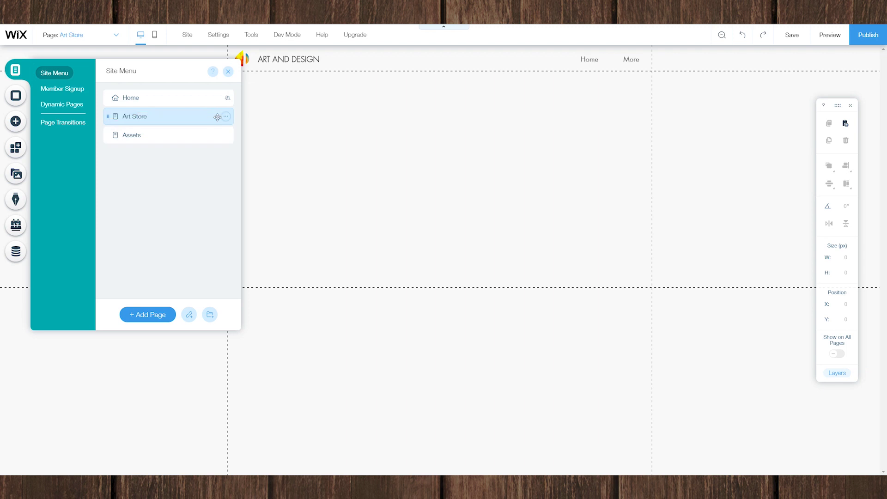
click(228, 72)
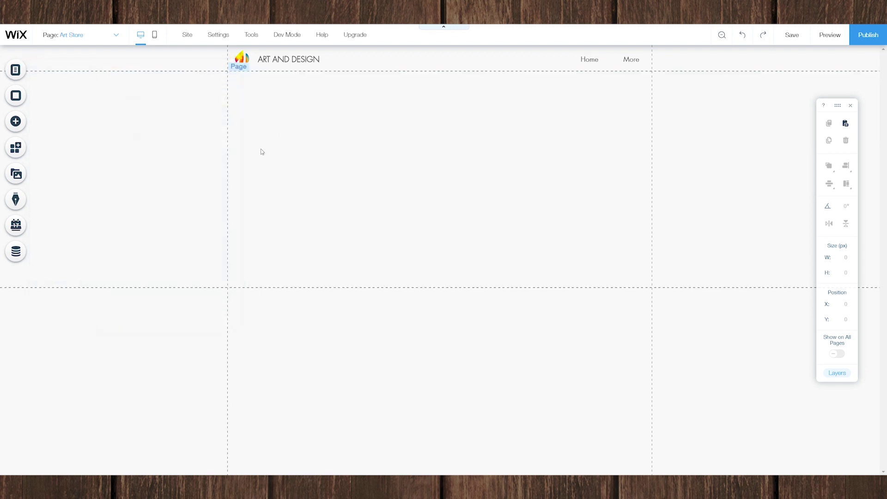
Step: Add the Wix Art Store app to the Art Store page
click(19, 128)
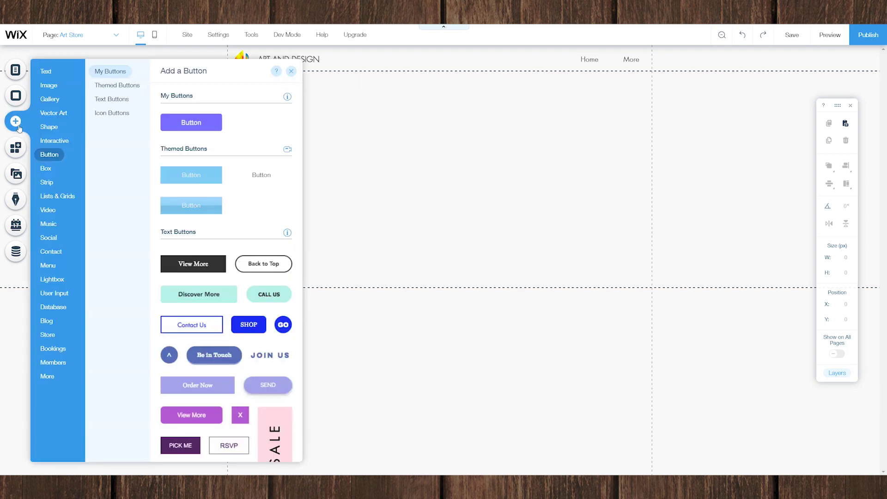
click(47, 336)
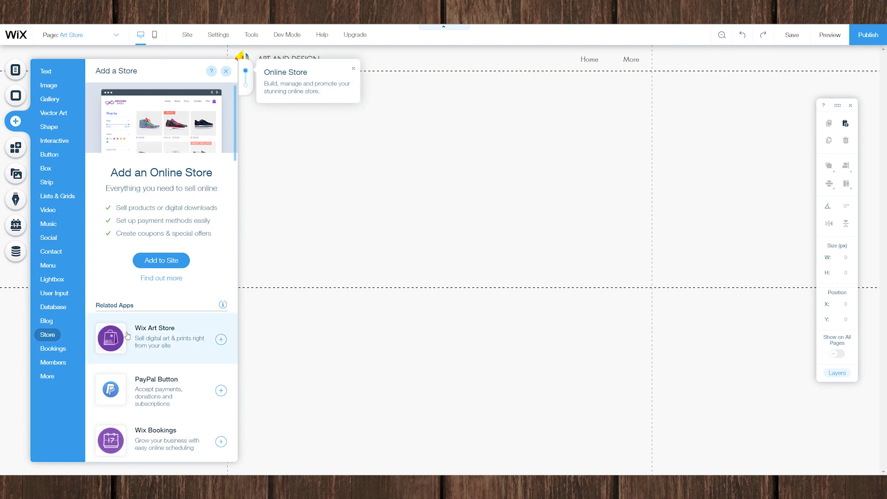
drag(125, 342, 455, 157)
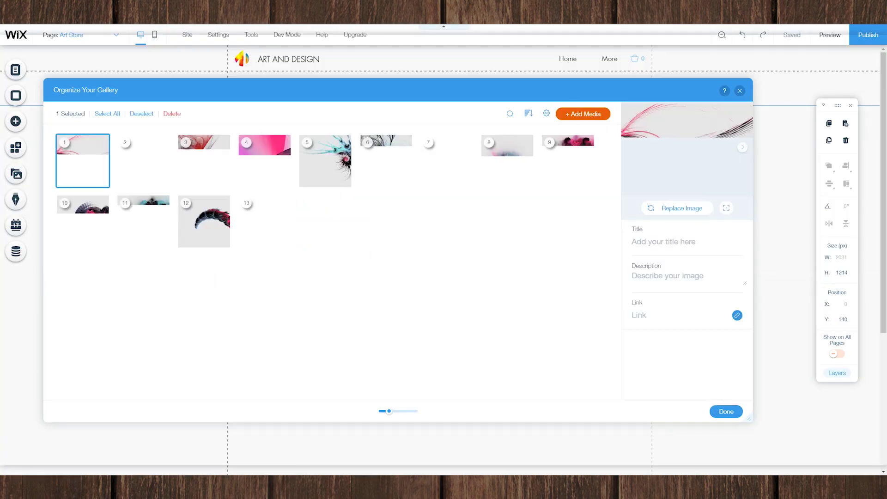
Step: Open the art store's price settings and select the Phone Cases profit margin for editing
click(726, 410)
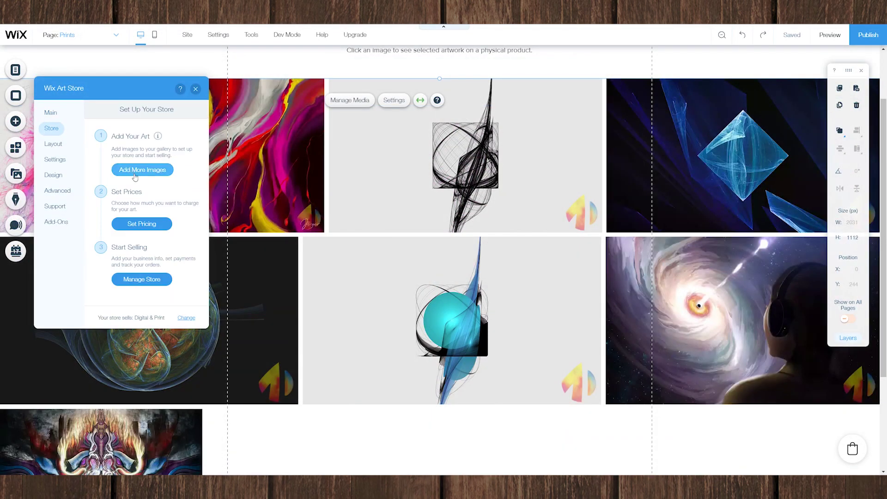
click(142, 223)
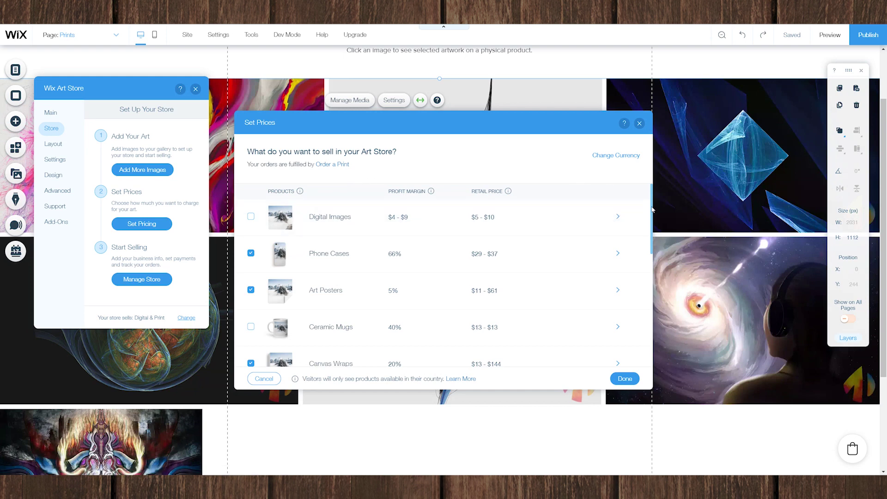
drag(652, 209, 635, 199)
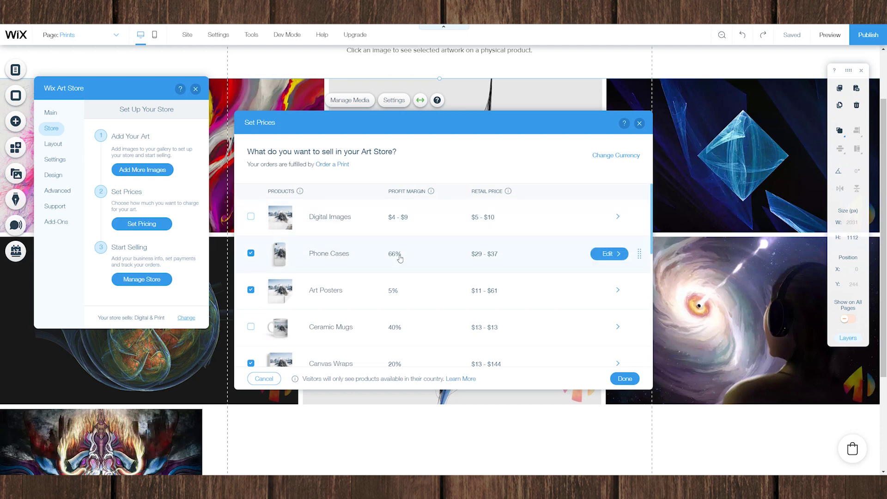
click(604, 253)
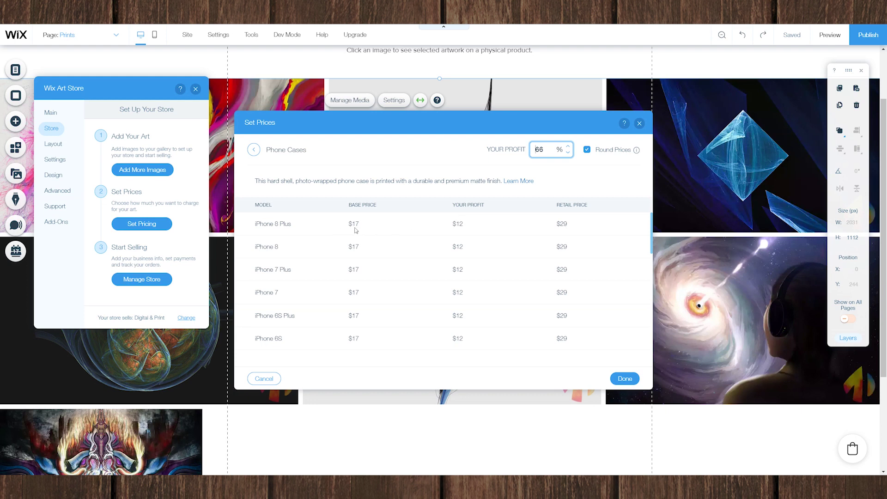
drag(545, 151, 516, 151)
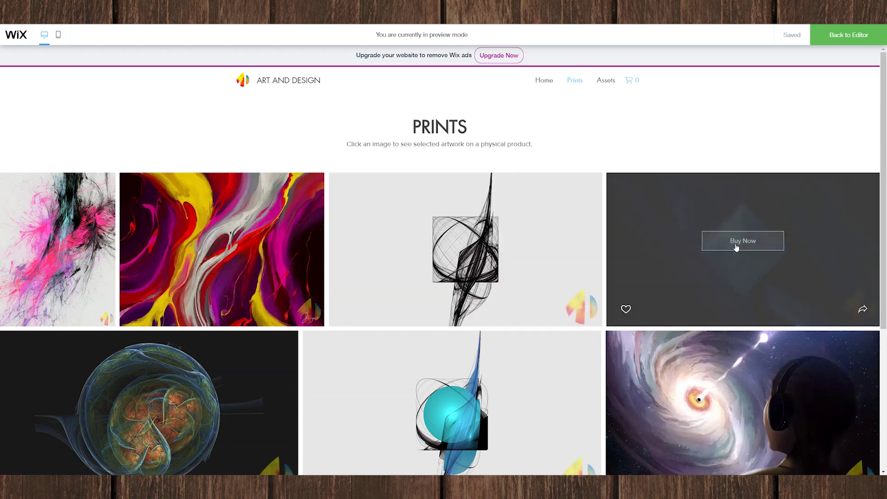
Step: In the site preview, choose to buy the blue diamond artwork as a phone case for the iPhone X
click(736, 242)
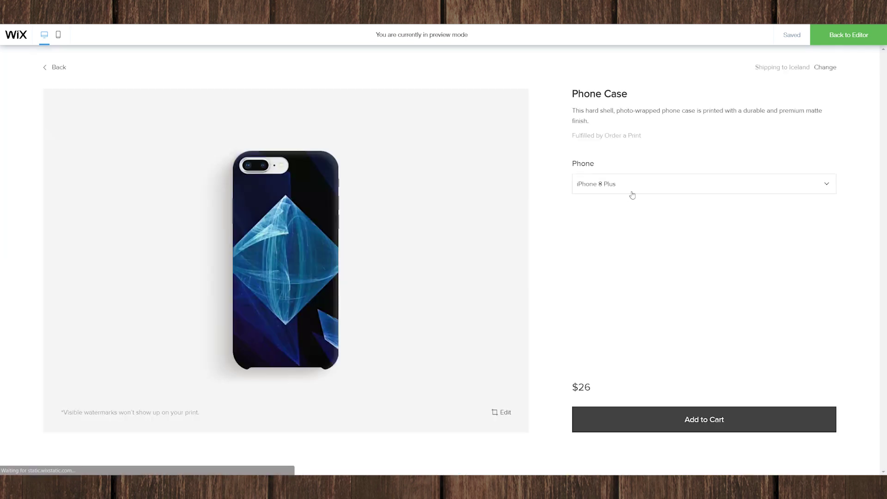
click(631, 187)
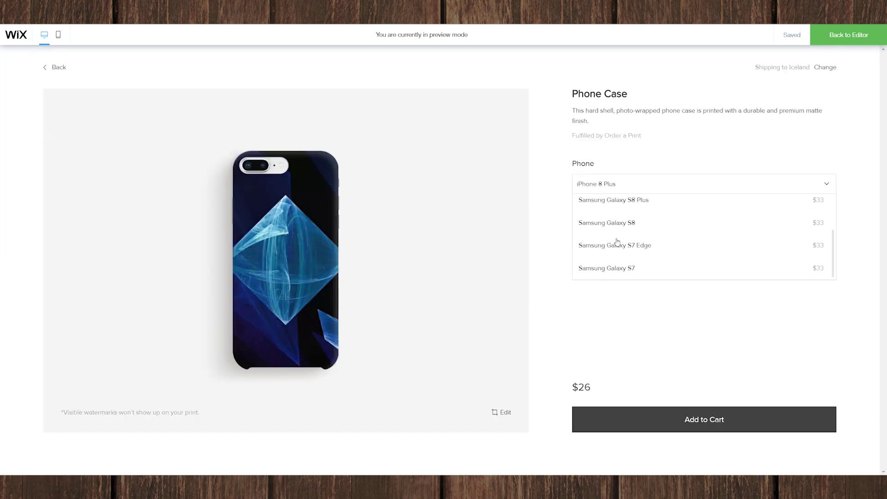
click(617, 228)
Step: Edit the phone case print by shifting the artwork within the crop so the diamond sits at the case's right edge
click(501, 413)
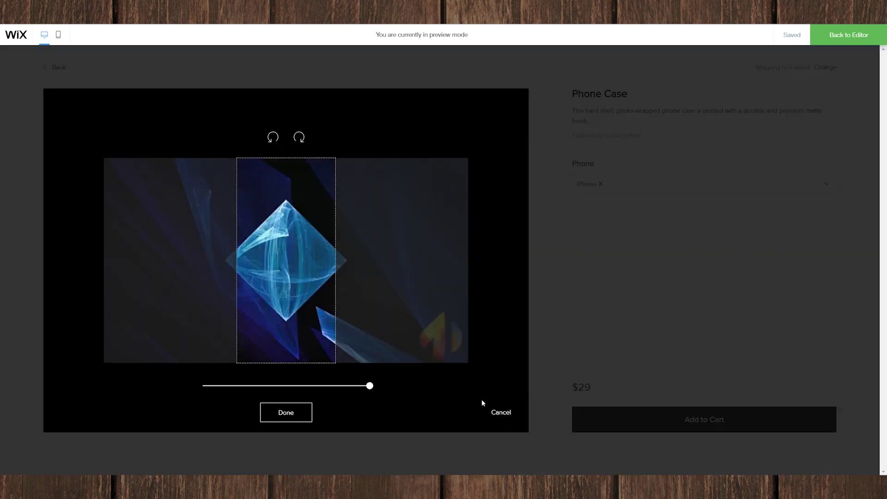
drag(288, 259, 323, 259)
click(279, 413)
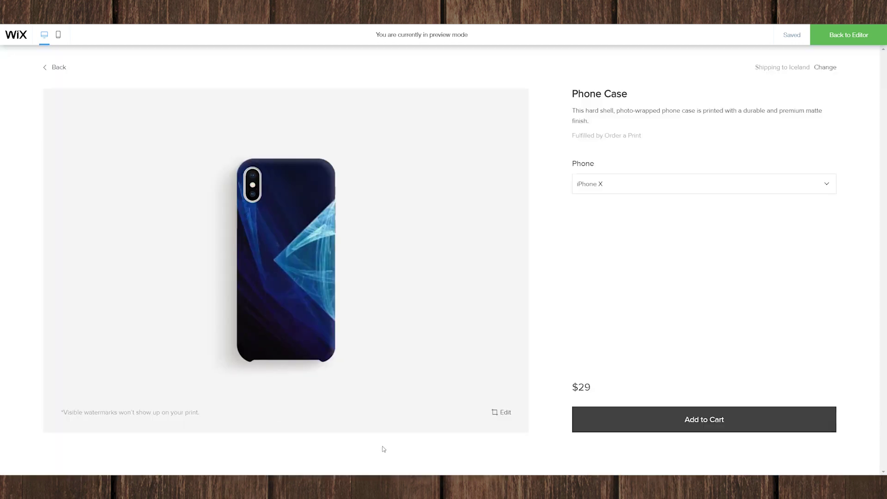
Step: Add the iPhone X case to the cart, return to the Prints page and reopen the cart
click(652, 417)
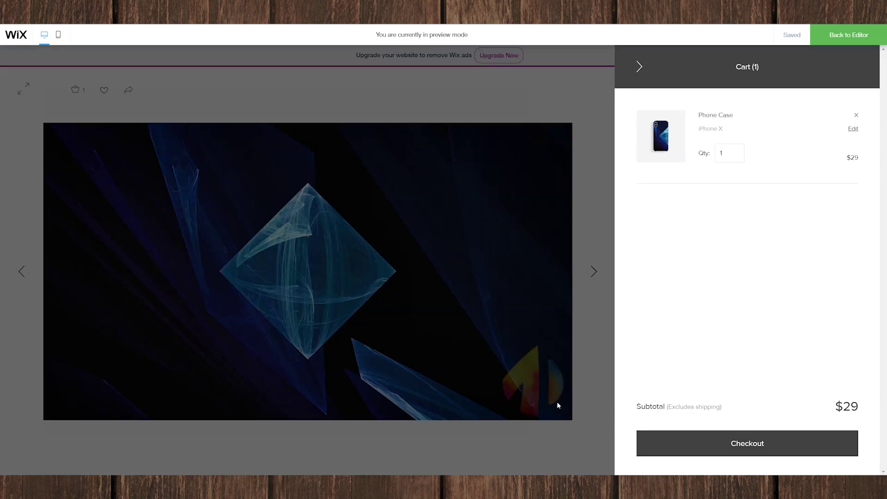
click(639, 66)
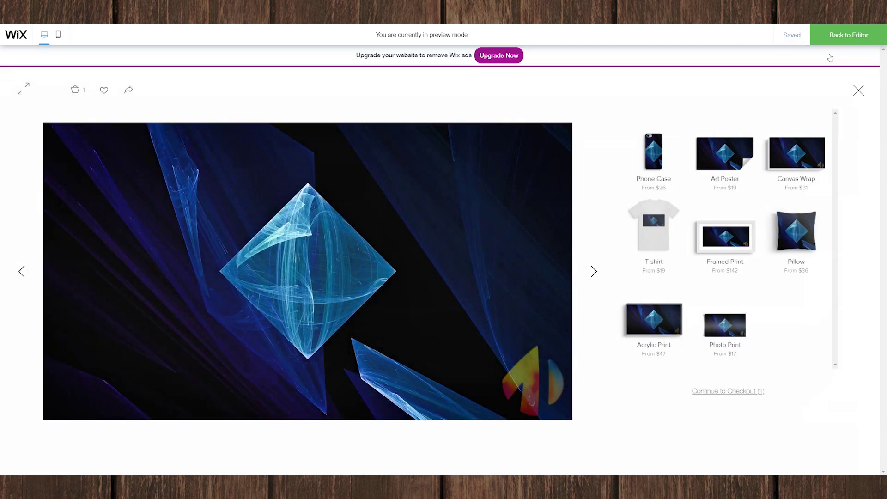
click(861, 92)
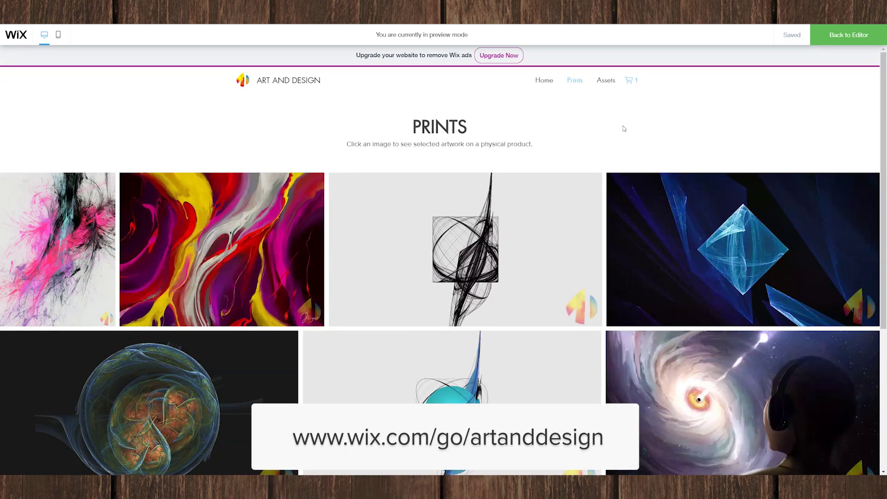
click(632, 82)
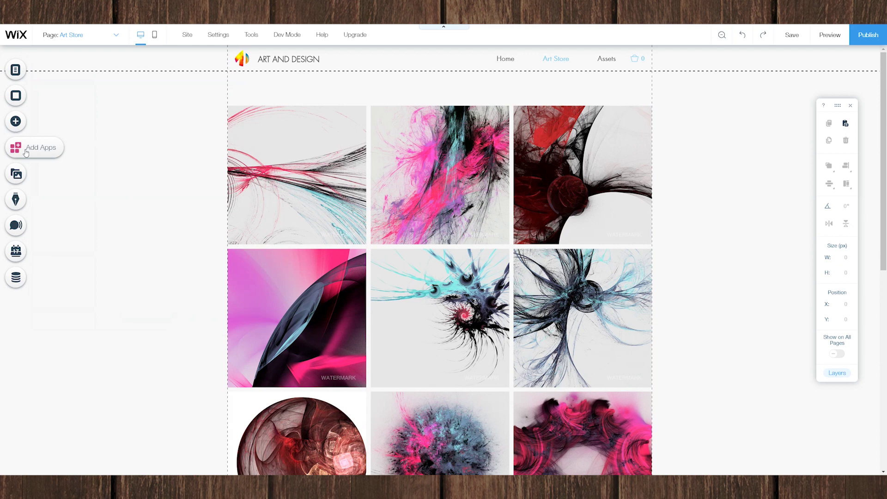
Step: Search the app market for "blog" and add Wix Blog to the site, closing its welcome message
click(16, 148)
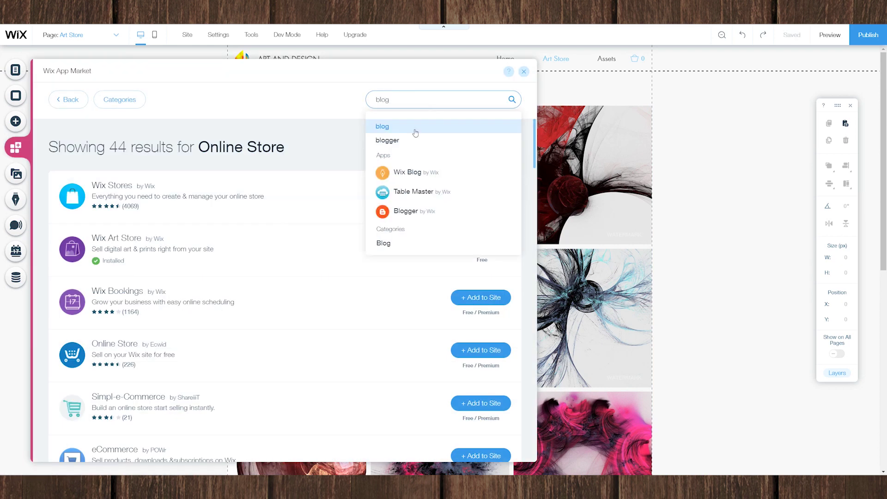
click(409, 172)
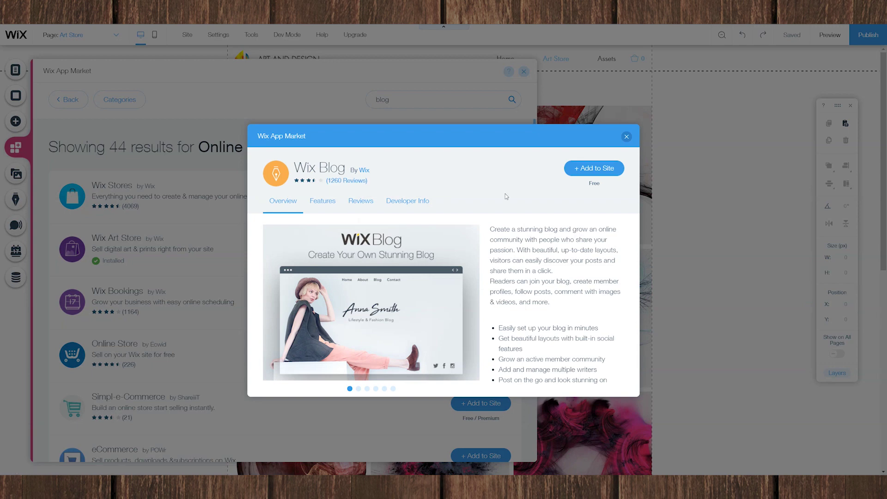
click(590, 170)
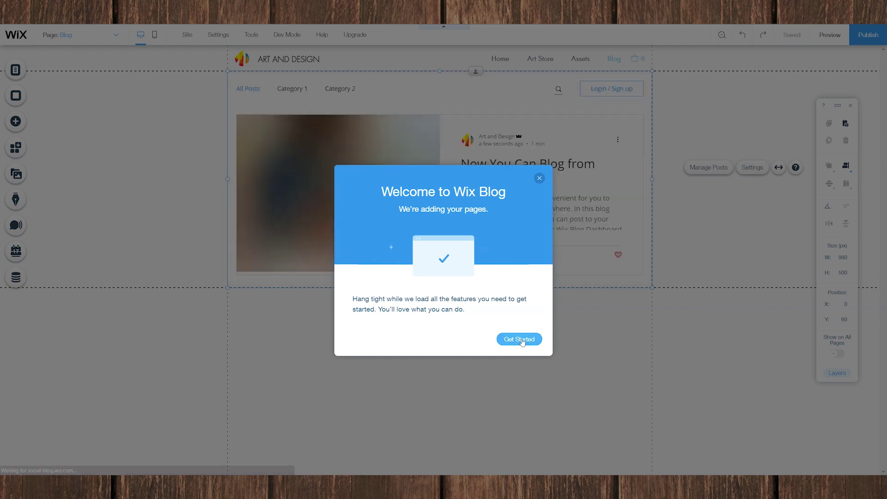
click(508, 338)
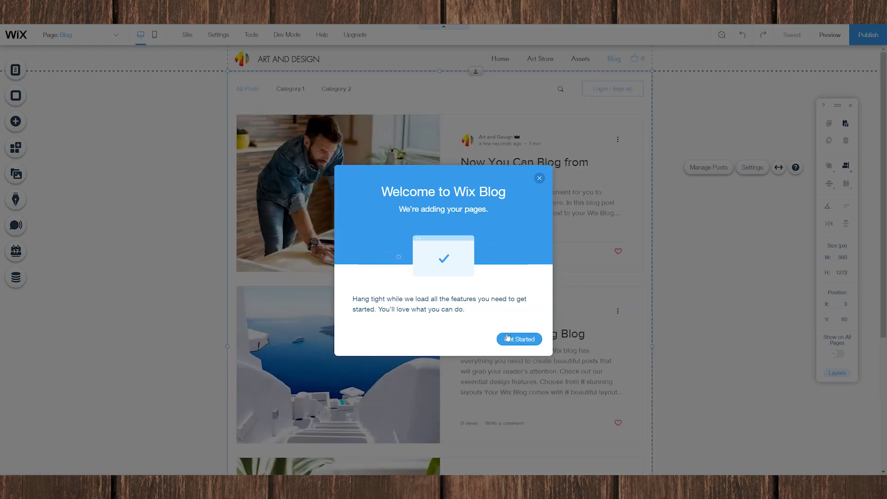
click(545, 184)
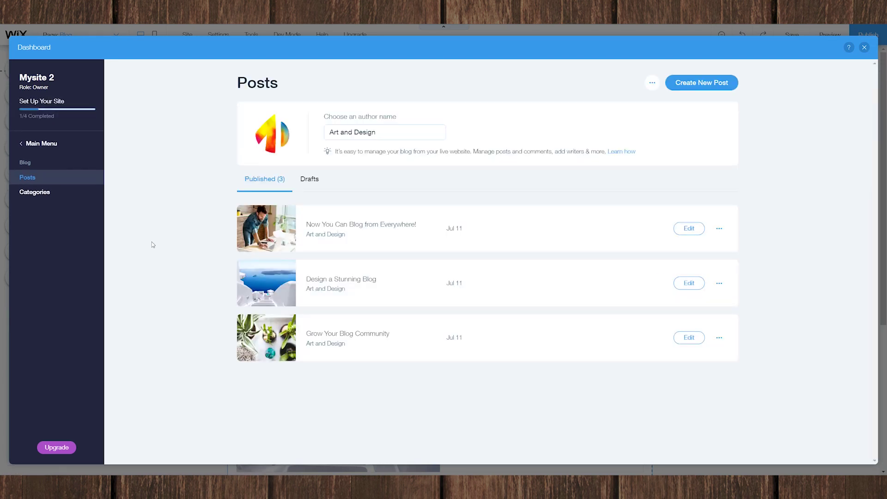
Step: Draft a blog post titled "New library up!" with the text "Download it here - yay!", leave it unpublished and close the dashboard
click(692, 84)
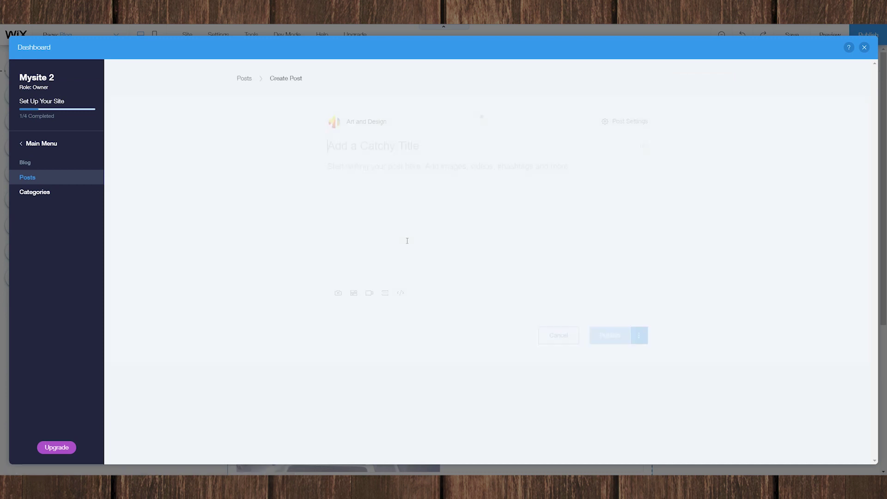
text(New )
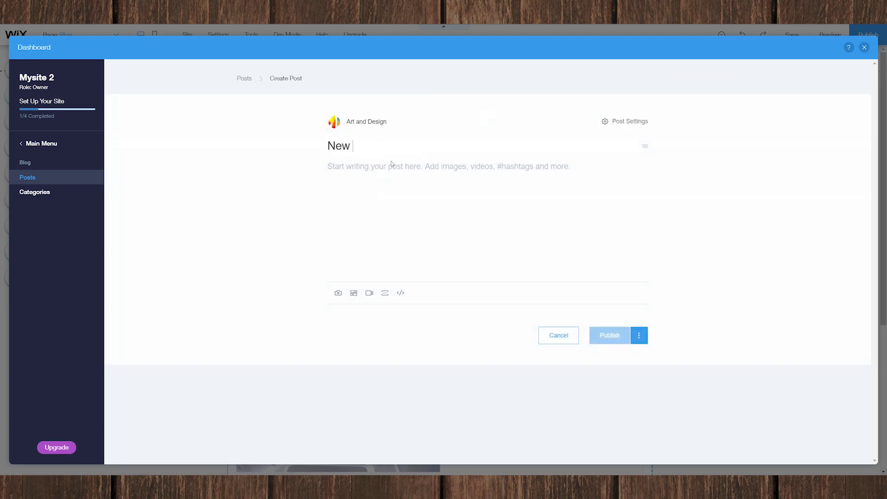
text(library up!)
key(Return)
text(Download it here - yay!)
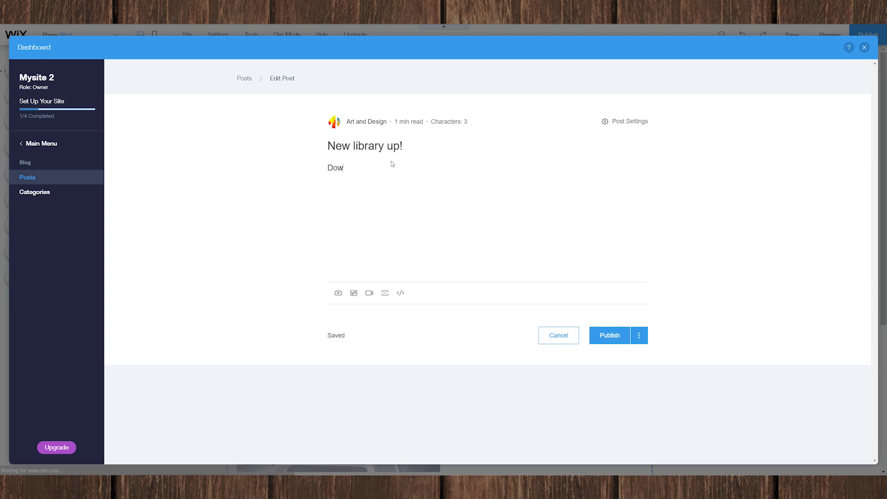
click(560, 336)
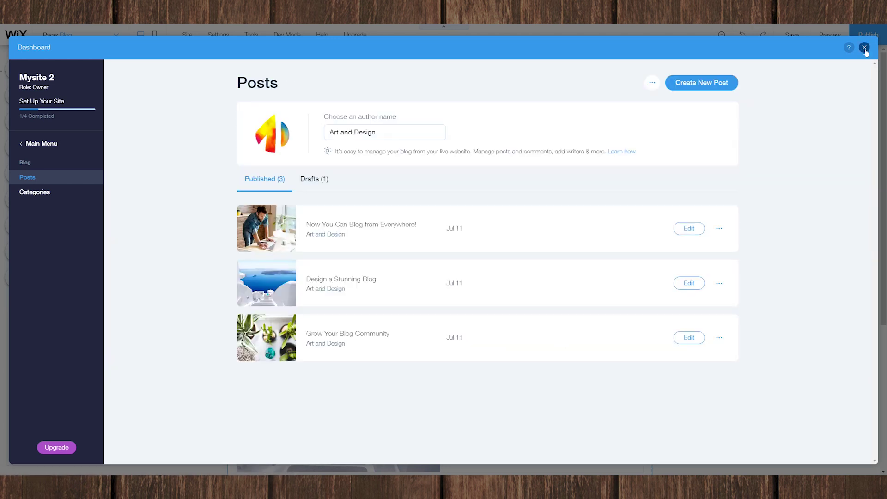
click(864, 48)
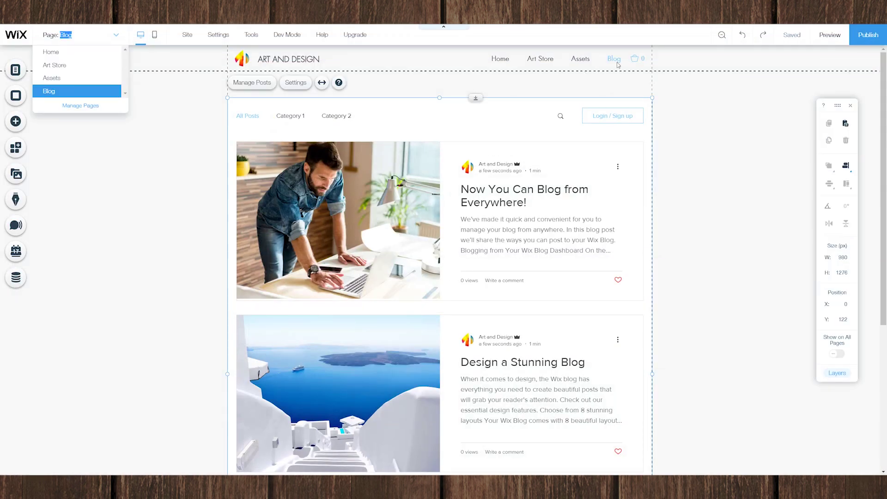
Step: Hide the Blog page from the site's navigation menu and close the page manager
click(81, 106)
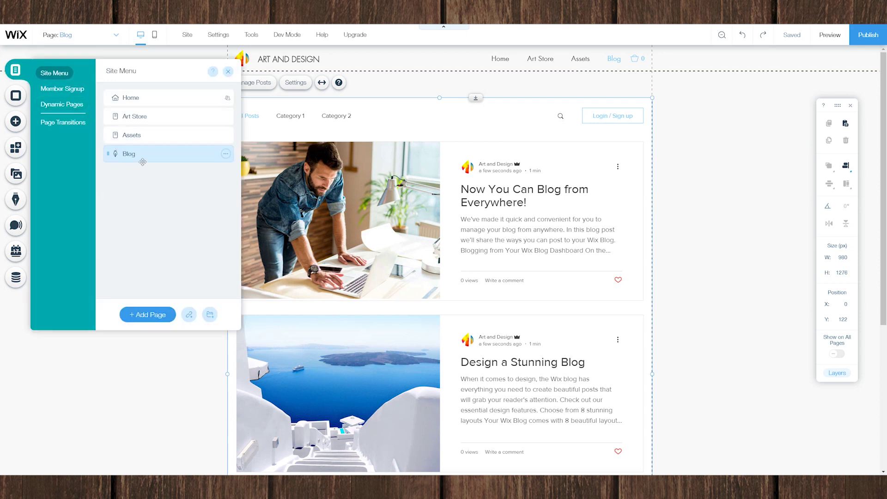
click(226, 154)
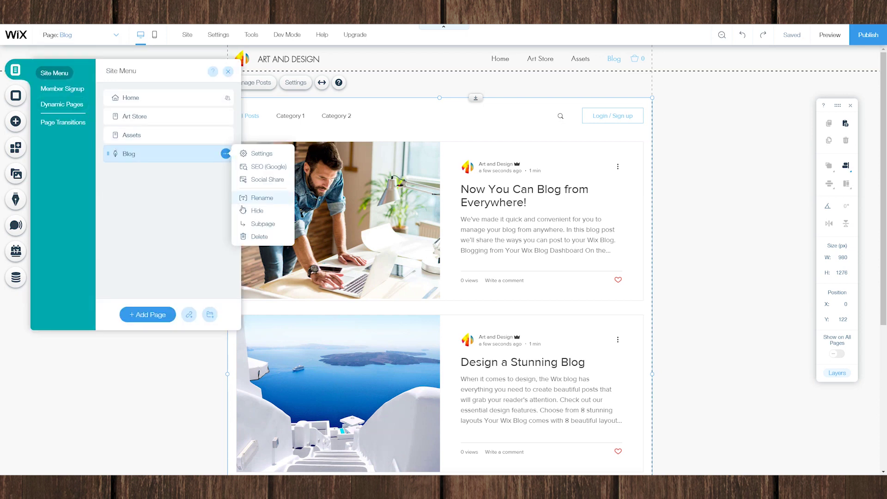
click(258, 211)
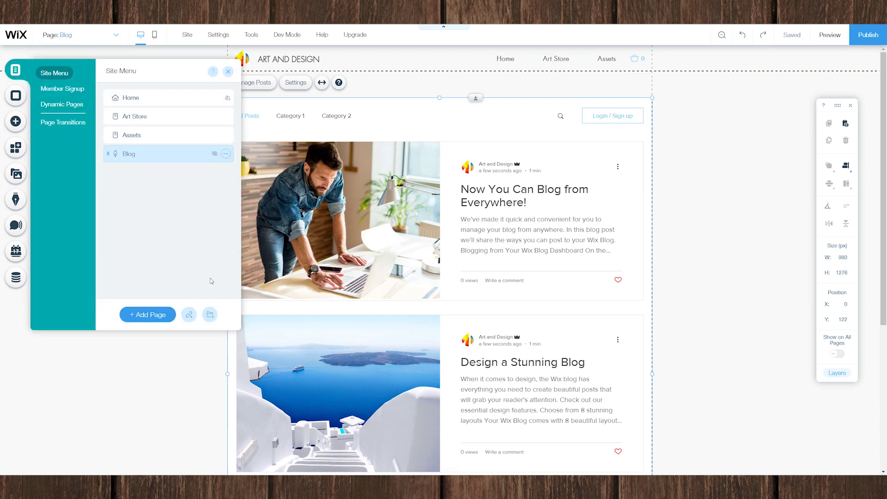
click(162, 367)
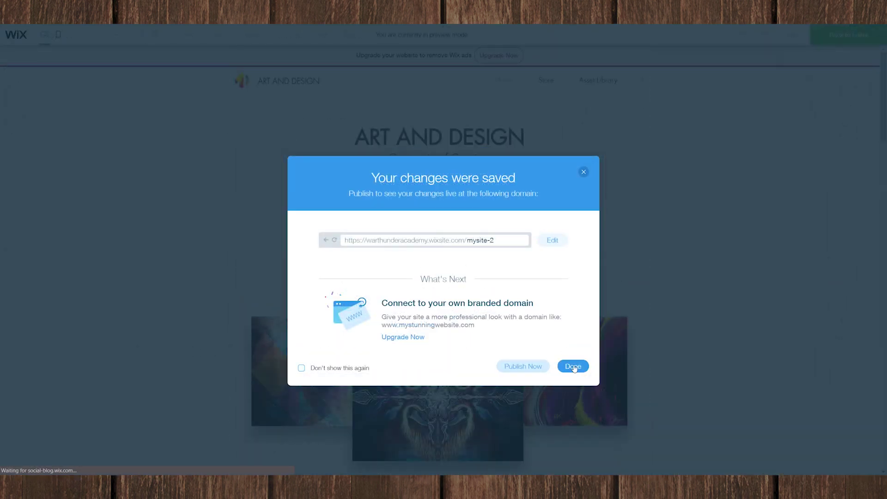
Step: Dismiss the save message, follow the Visit Library link in preview and open the post "Now You Can Blog from Everywhere!"
click(574, 367)
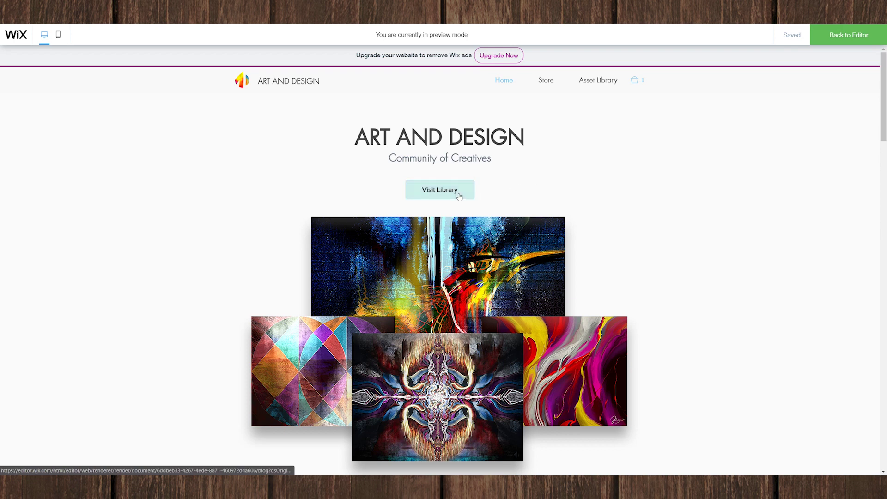
click(459, 197)
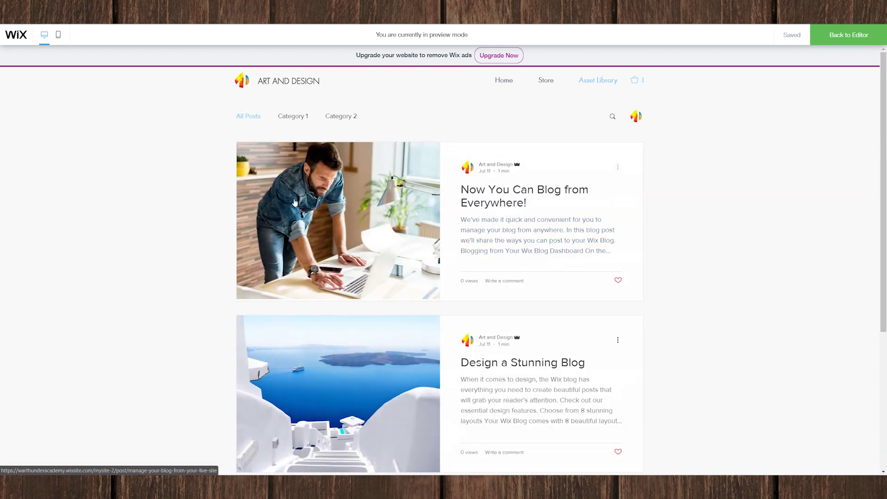
click(505, 276)
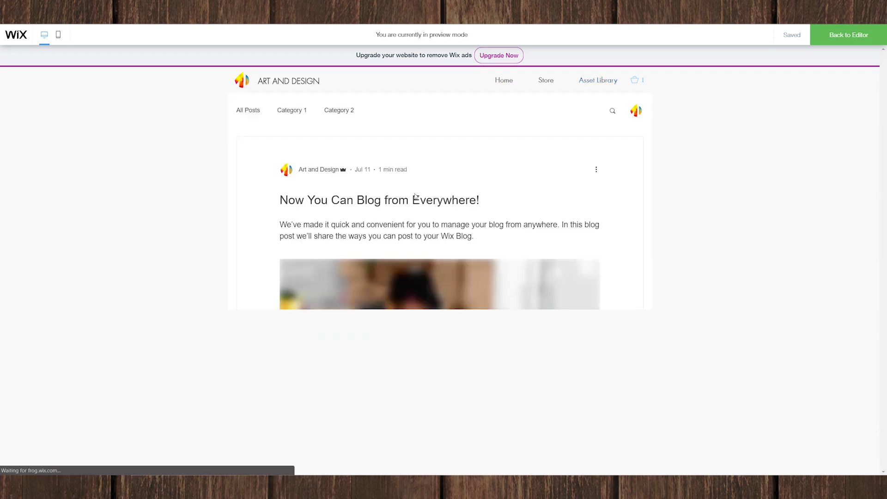
Step: Read through the blog post down to its recent posts, try sharing it on Facebook and return to editing the site
scroll(415, 197, down, 2)
drag(286, 152, 493, 174)
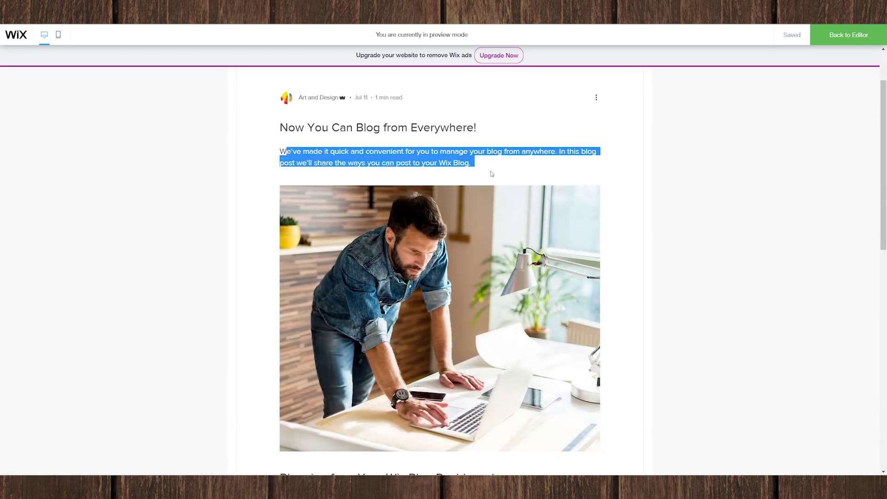
click(492, 174)
scroll(504, 264, down, 8)
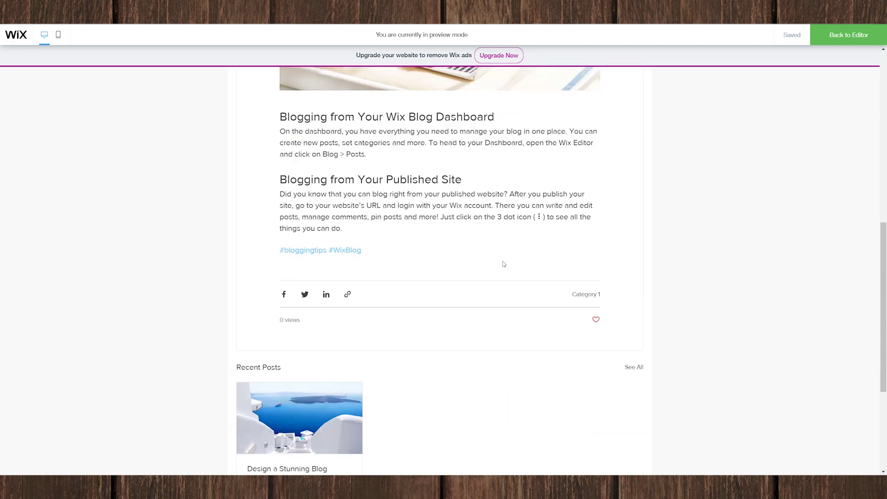
scroll(319, 261, down, 2)
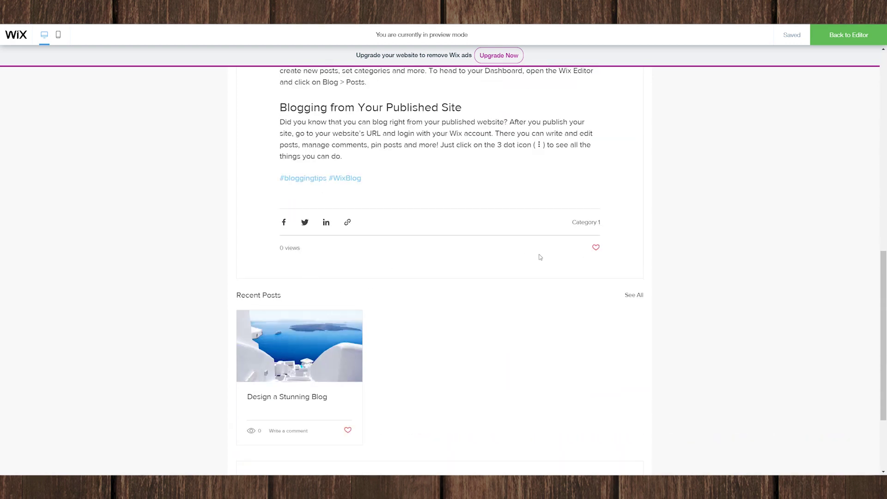
click(285, 224)
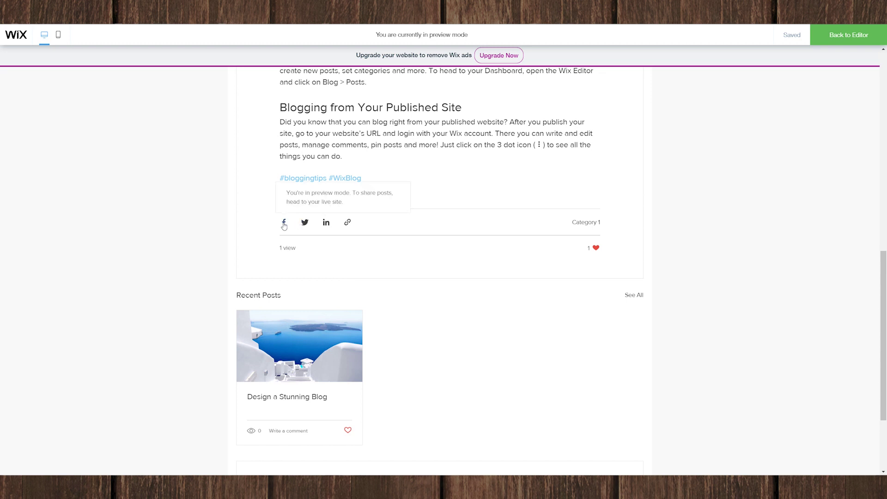
scroll(548, 287, up, 15)
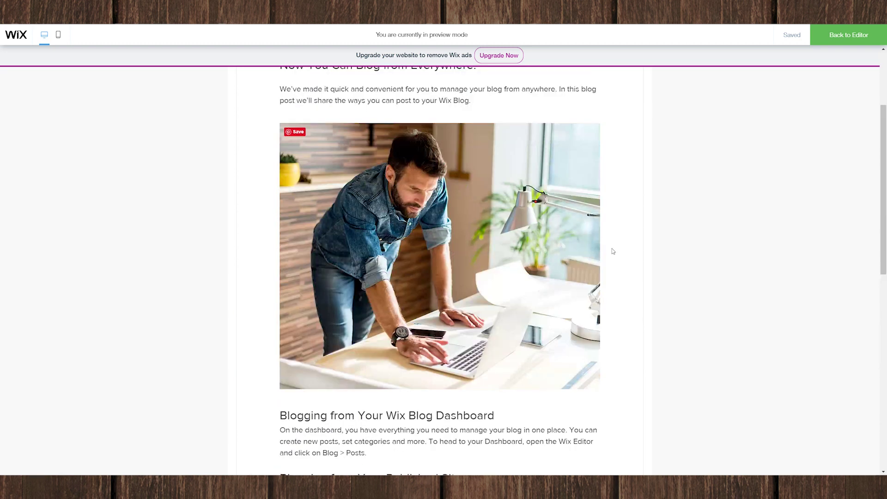
key(ctrl+shift+p)
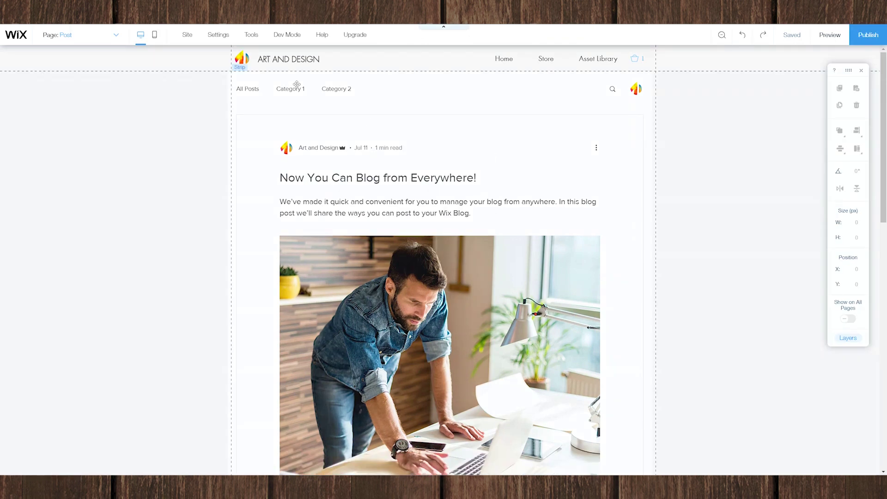
Step: Switch from the Home page to the mobile version and go through its setup with the mobile menu opening in the center
click(93, 36)
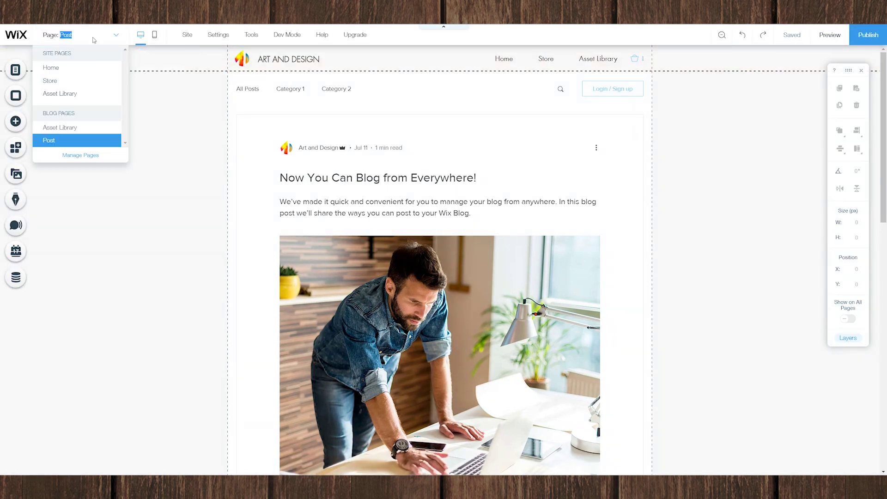
click(73, 69)
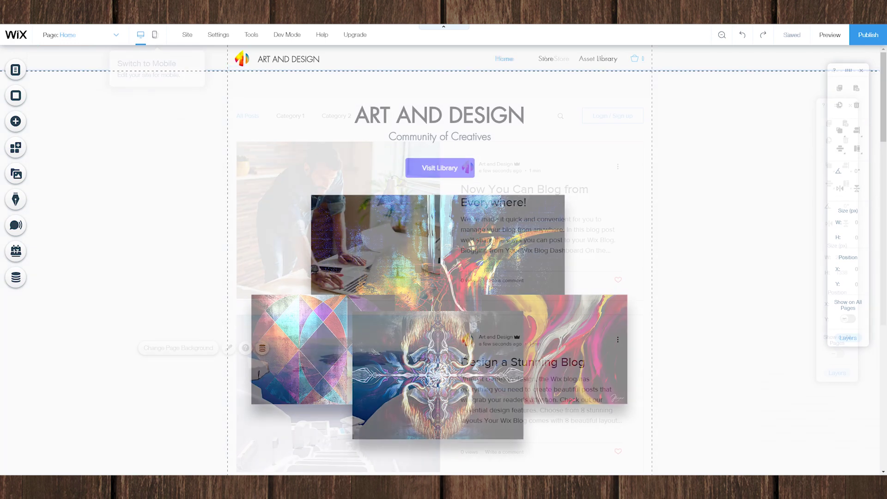
click(154, 35)
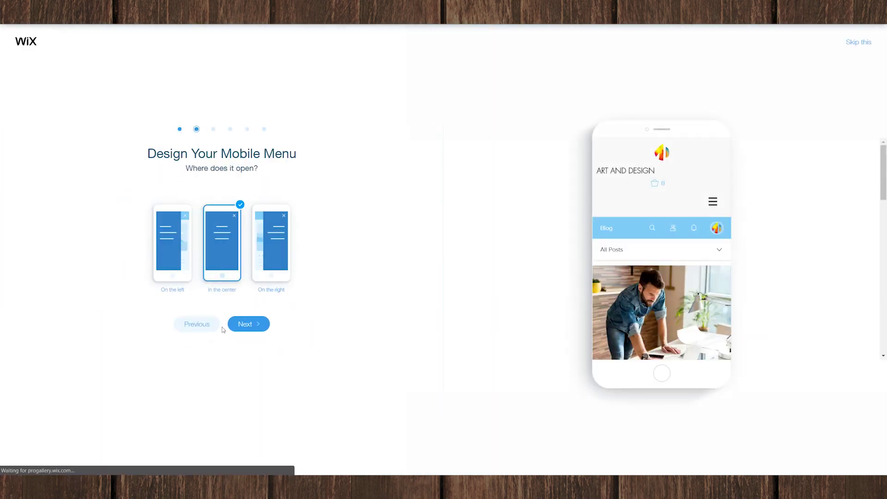
click(249, 324)
click(249, 324)
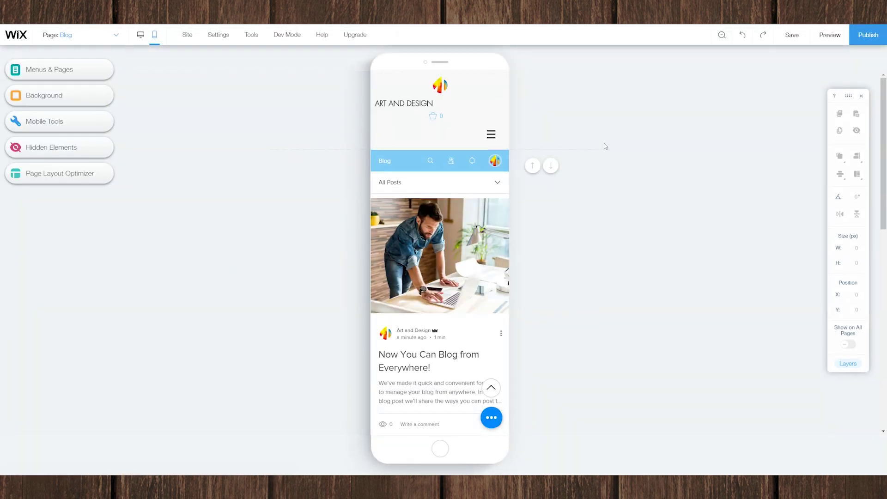
Step: Examine the mobile layout of the Blog page and of the Home page down to the Art Gallery section
scroll(461, 288, down, 7)
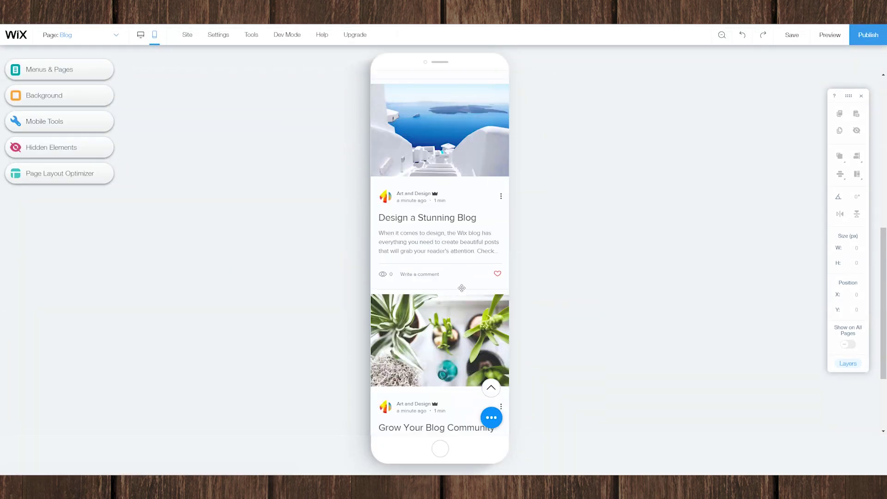
scroll(461, 288, down, 3)
click(90, 38)
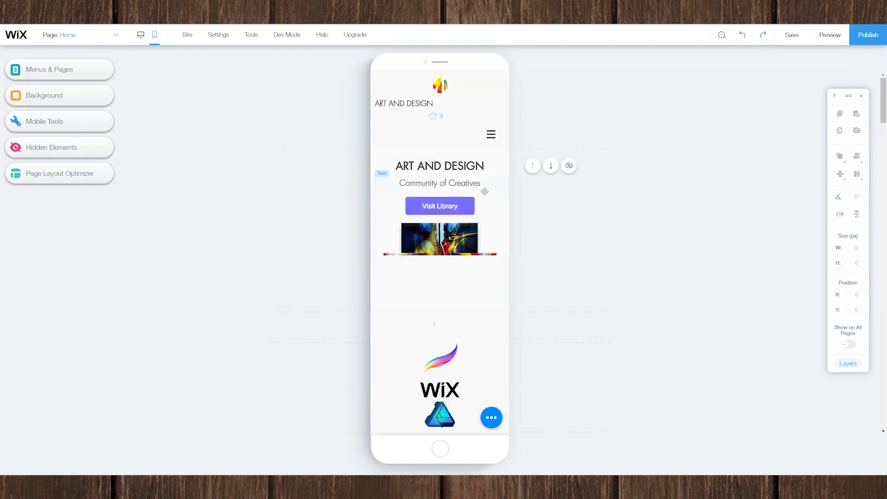
scroll(481, 201, down, 3)
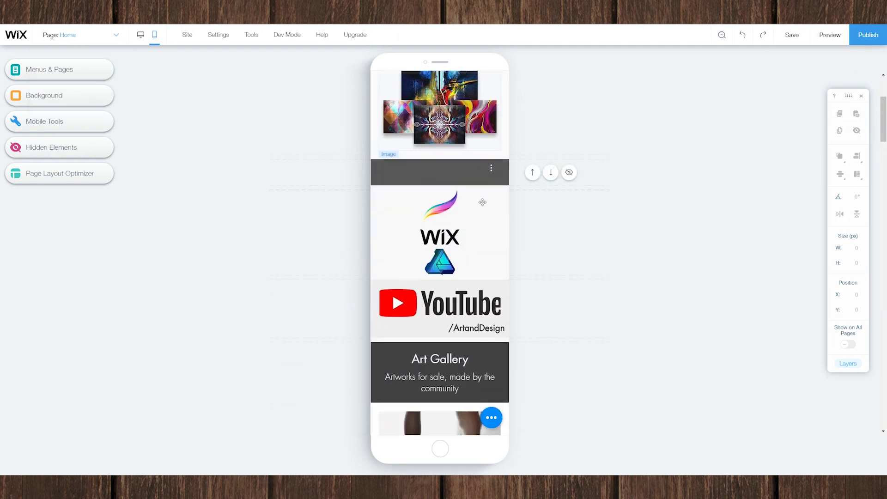
scroll(483, 208, down, 1)
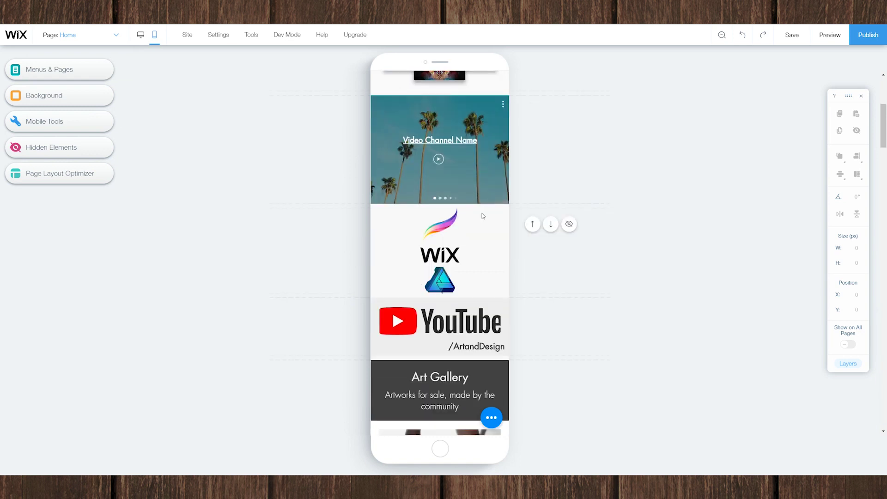
scroll(483, 216, down, 5)
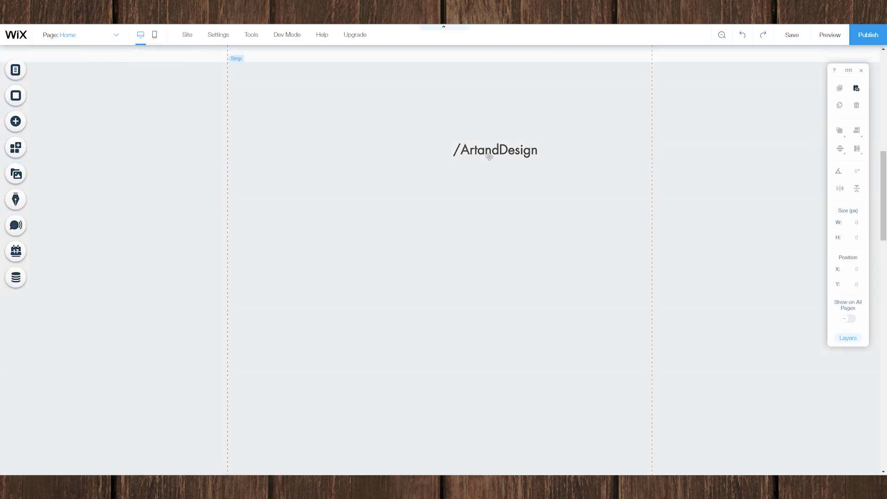
Step: Review the options for getting a domain name for the site and close the dashboard
click(188, 35)
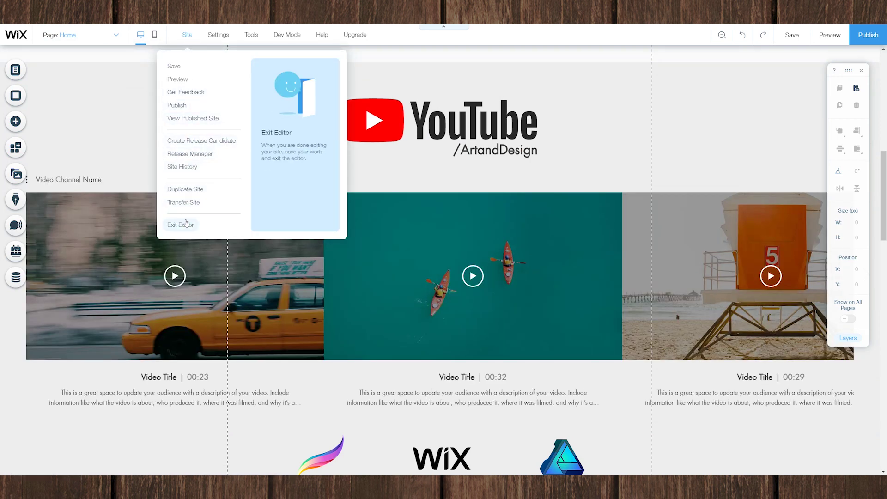
mouse_move(216, 35)
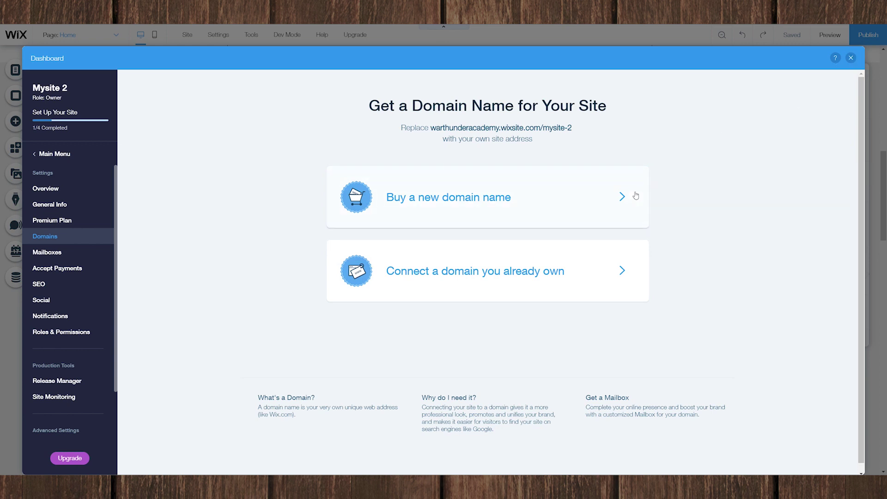
click(851, 58)
mouse_move(220, 38)
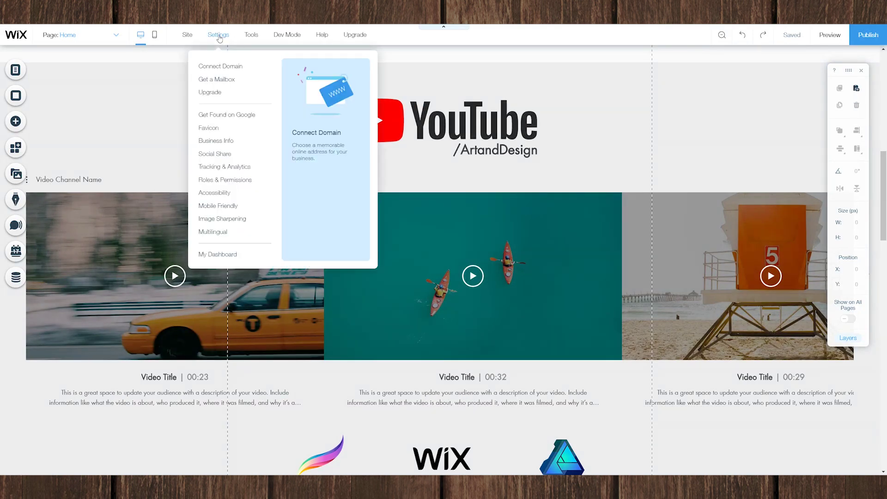
mouse_move(290, 41)
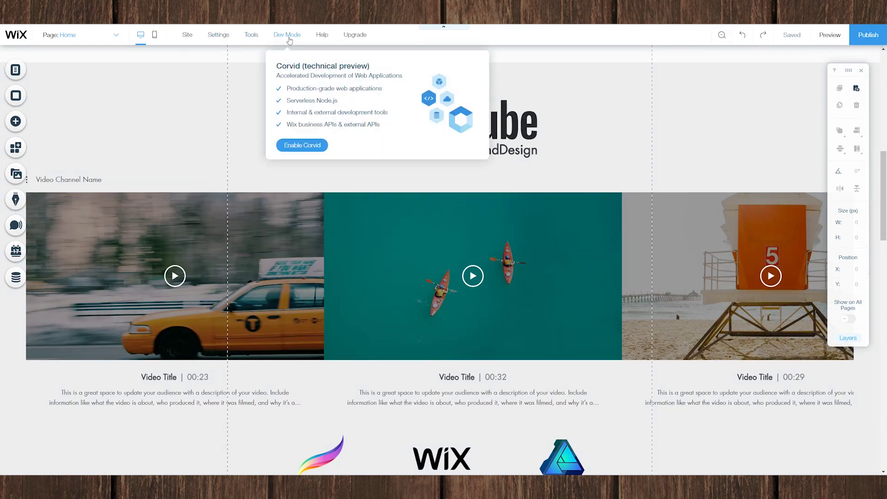
mouse_move(322, 41)
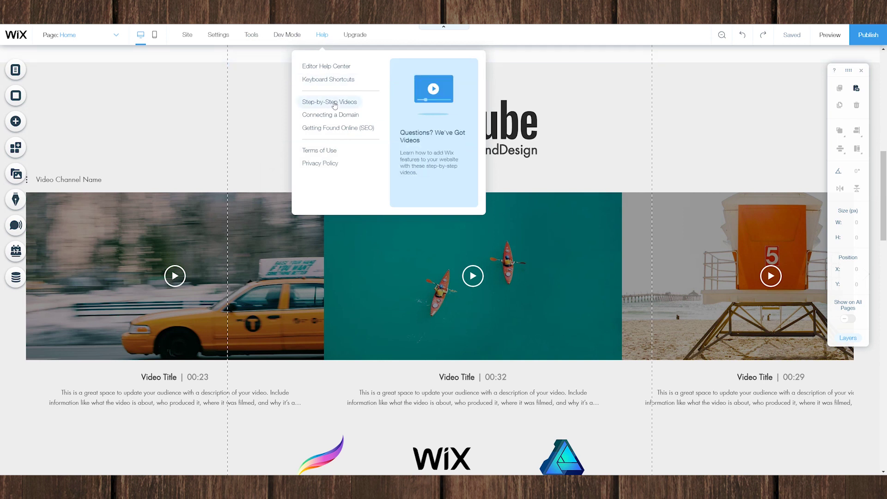
mouse_move(359, 37)
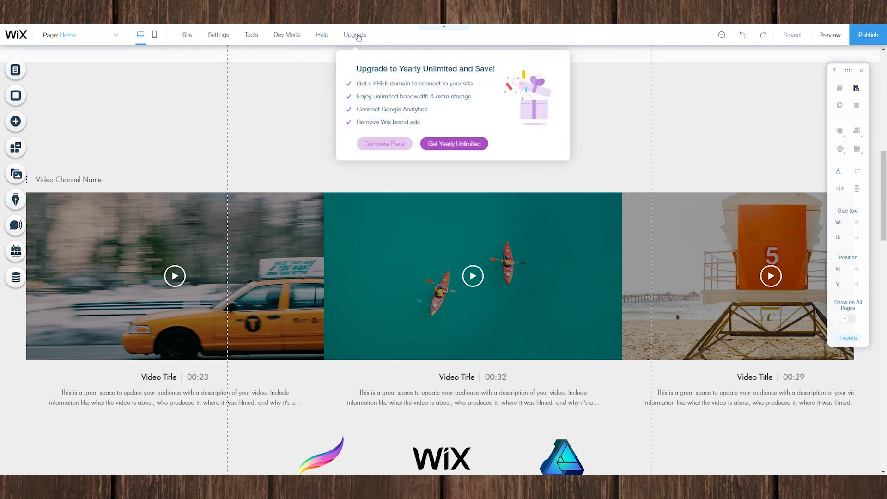